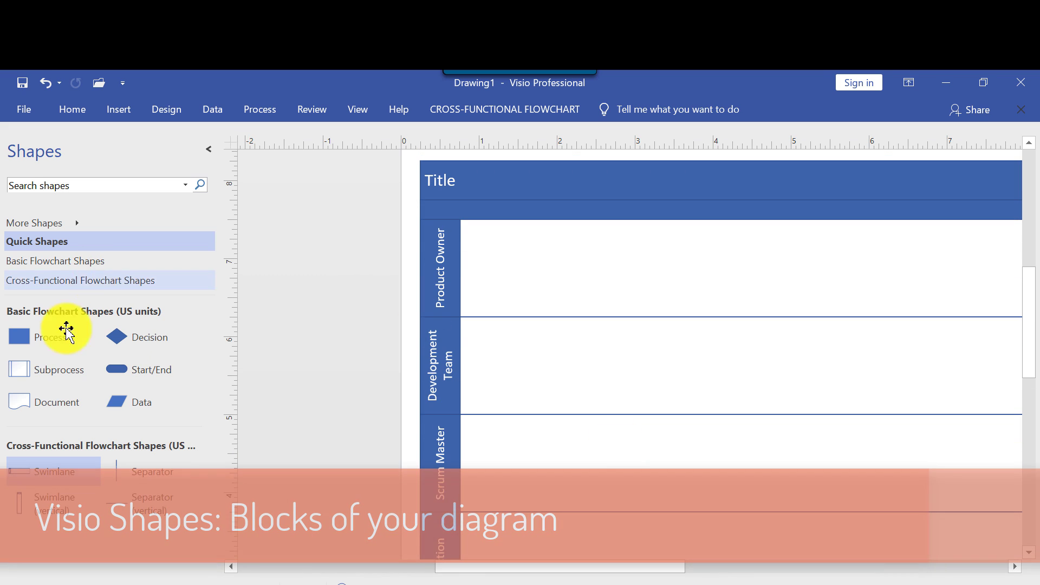
Place a Start/End shape at the beginning of the Product Owner lane.
{"action": "left_click_drag", "start_coordinate": [116, 370], "coordinate": [524, 270]}
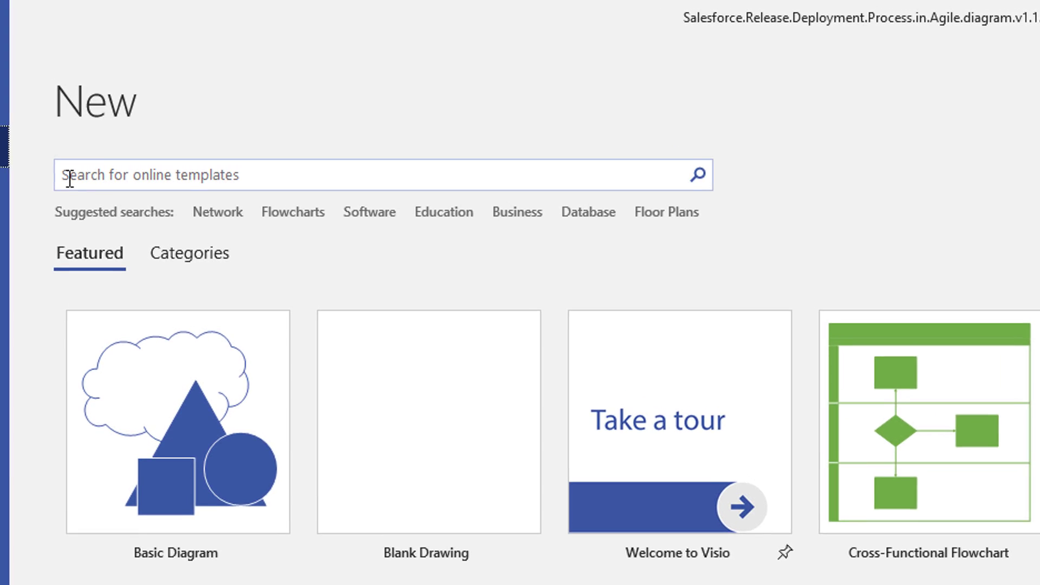
Search the online templates for swimlane.
{"action": "type", "text": "swimlane"}
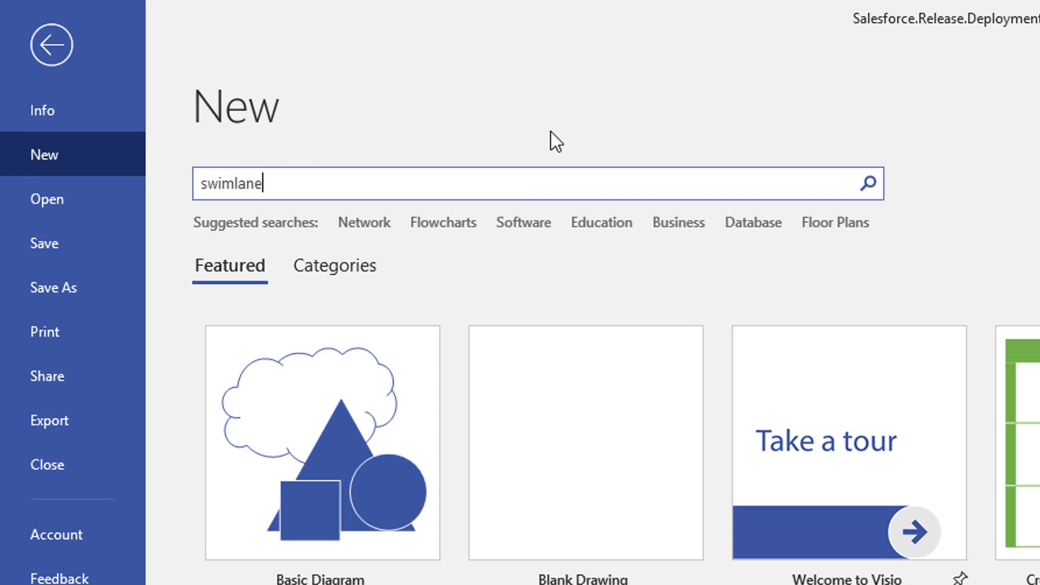
{"action": "key", "text": "Return"}
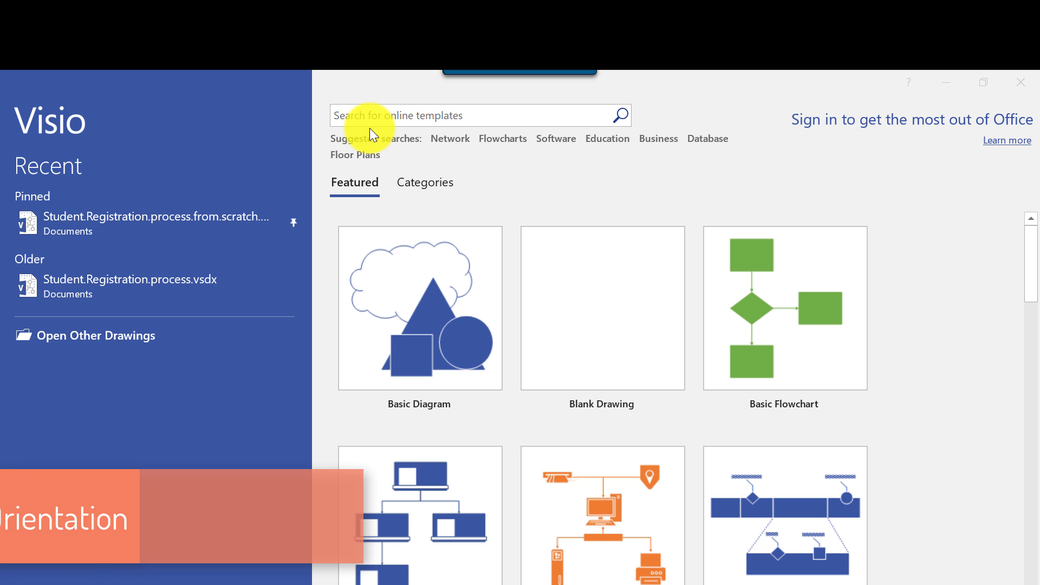
Search the templates for flowchart and create a Cross-Functional Flowchart drawing with Horizontal orientation.
{"action": "left_click", "coordinate": [342, 116]}
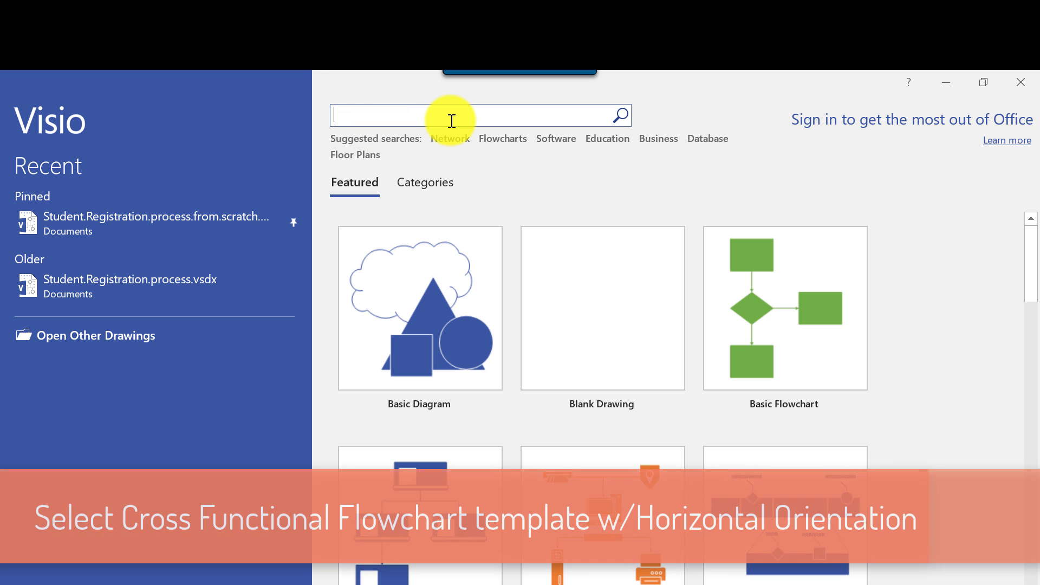
{"action": "type", "text": "flowchart"}
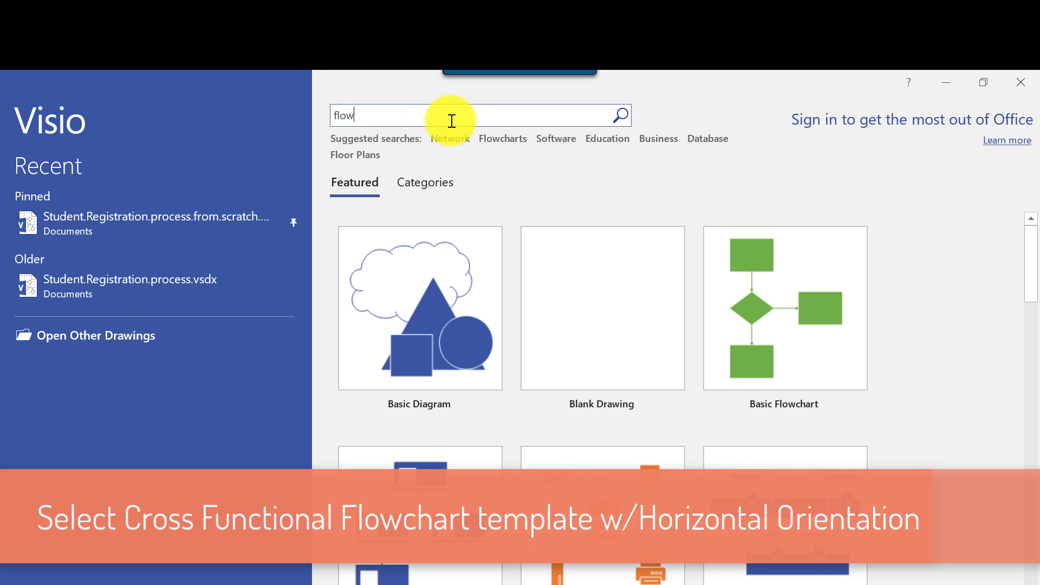
{"action": "key", "text": "Return"}
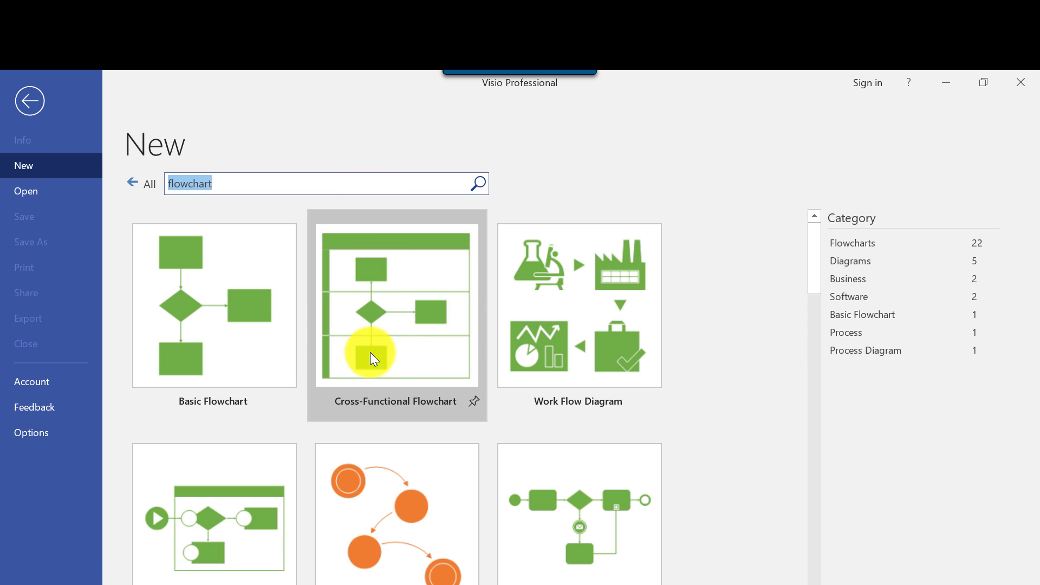
{"action": "double_click", "coordinate": [398, 347]}
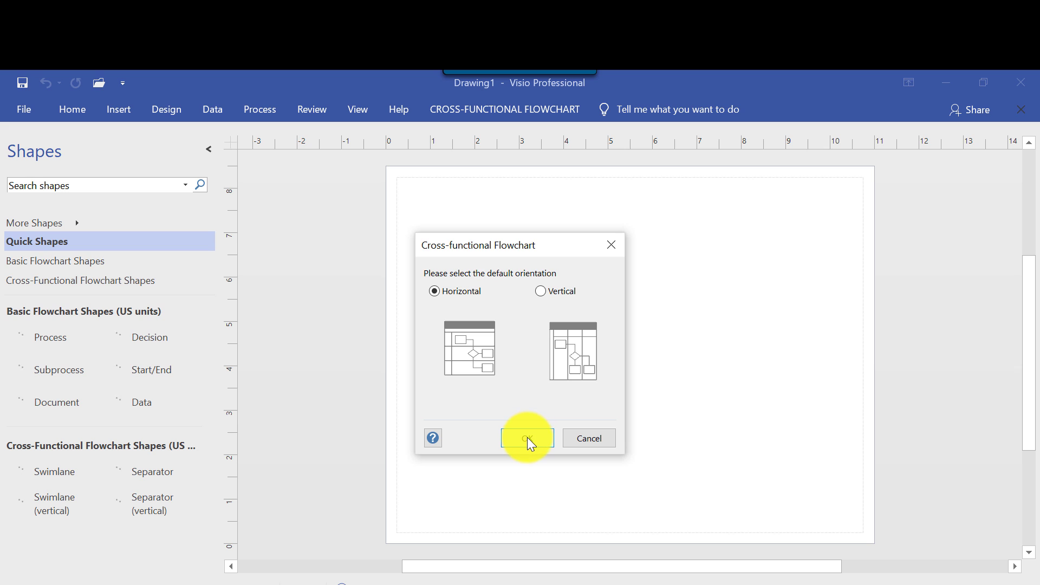
{"action": "left_click", "coordinate": [531, 440]}
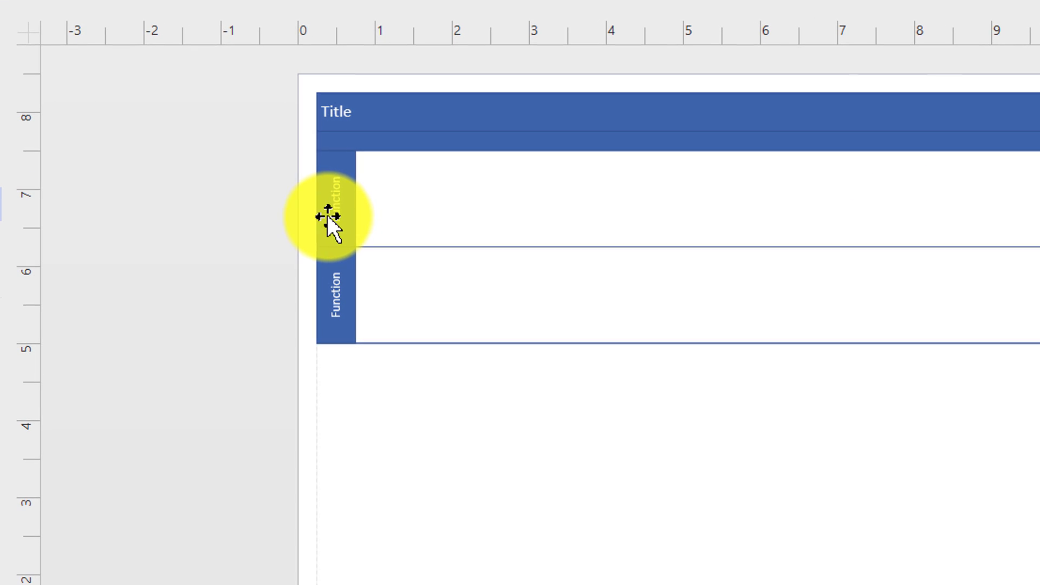
Name the upper swimlane Product Owner and the lower swimlane Development Team.
{"action": "double_click", "coordinate": [370, 200]}
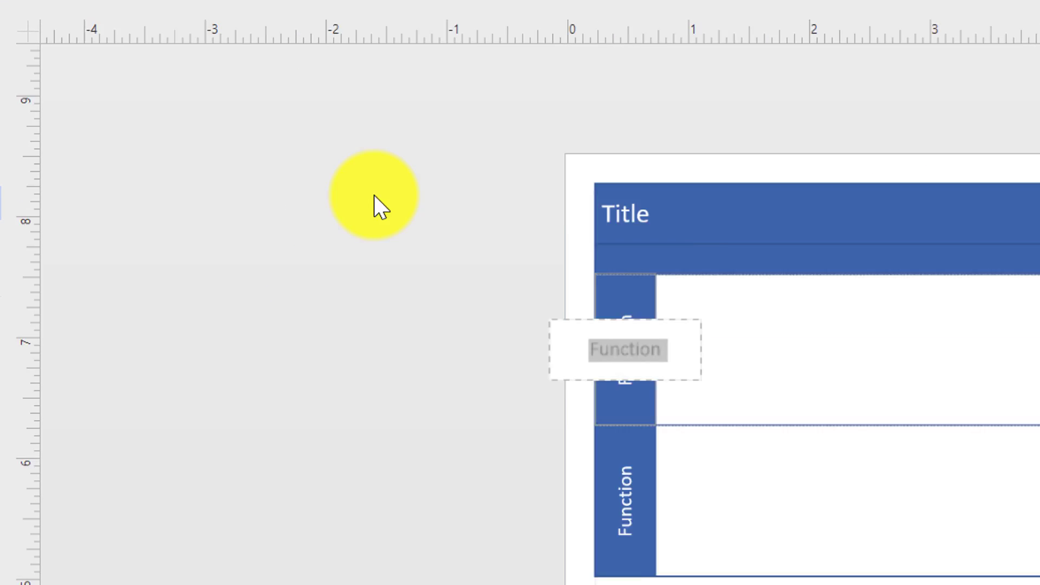
{"action": "type", "text": "Product Owner"}
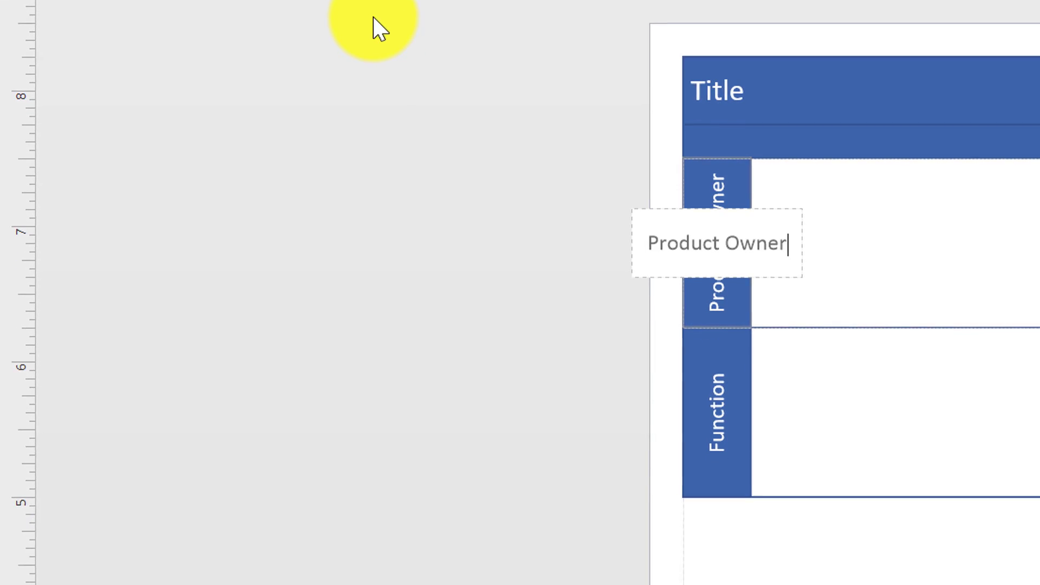
{"action": "double_click", "coordinate": [628, 509]}
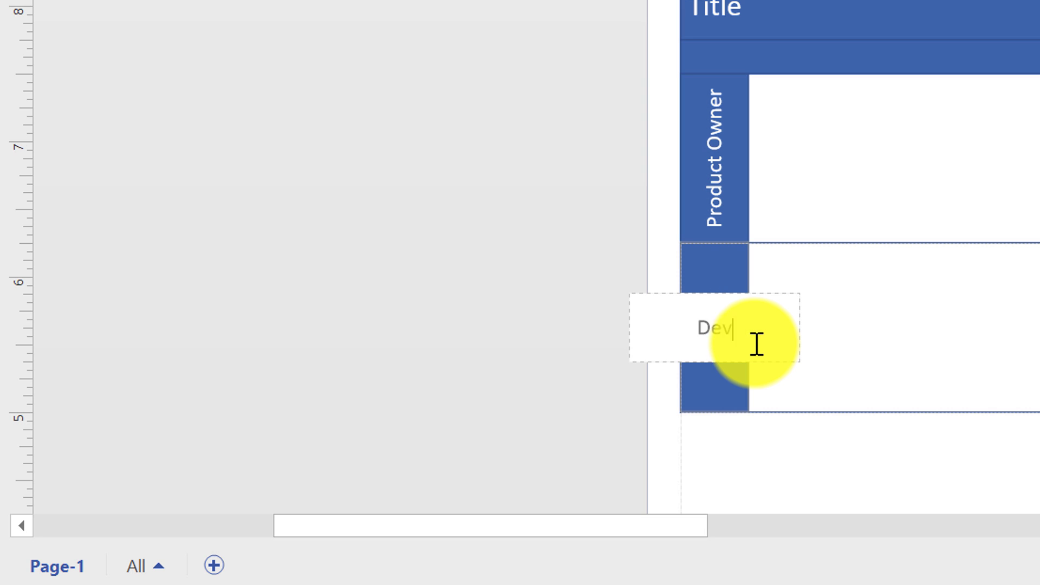
{"action": "type", "text": "Development Team"}
{"action": "left_click", "coordinate": [728, 441]}
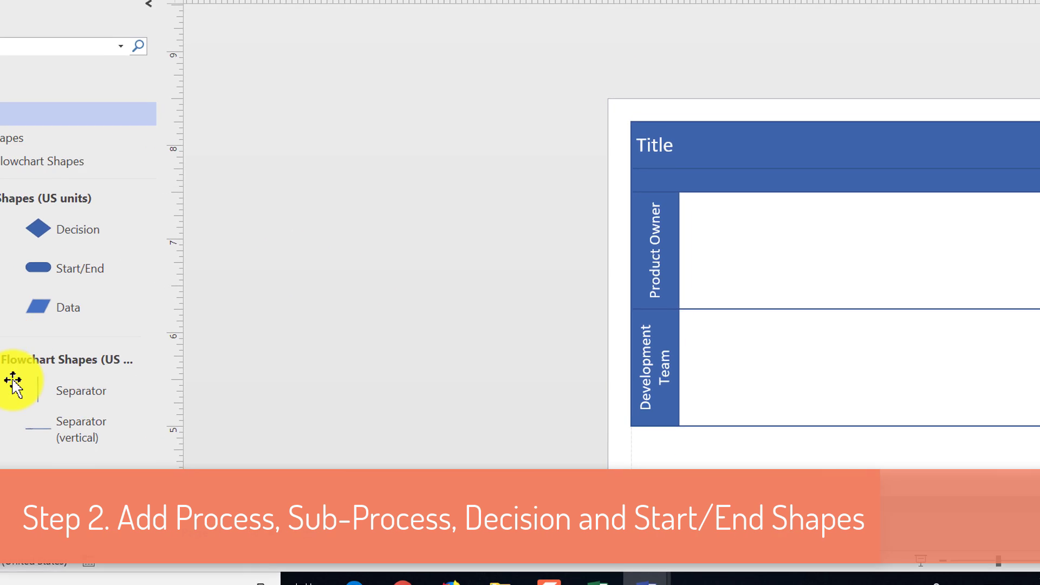
Add two swimlanes beneath the Development Team lane, named Scrum Master and Solution Architect.
{"action": "left_click_drag", "start_coordinate": [2, 398], "coordinate": [659, 373]}
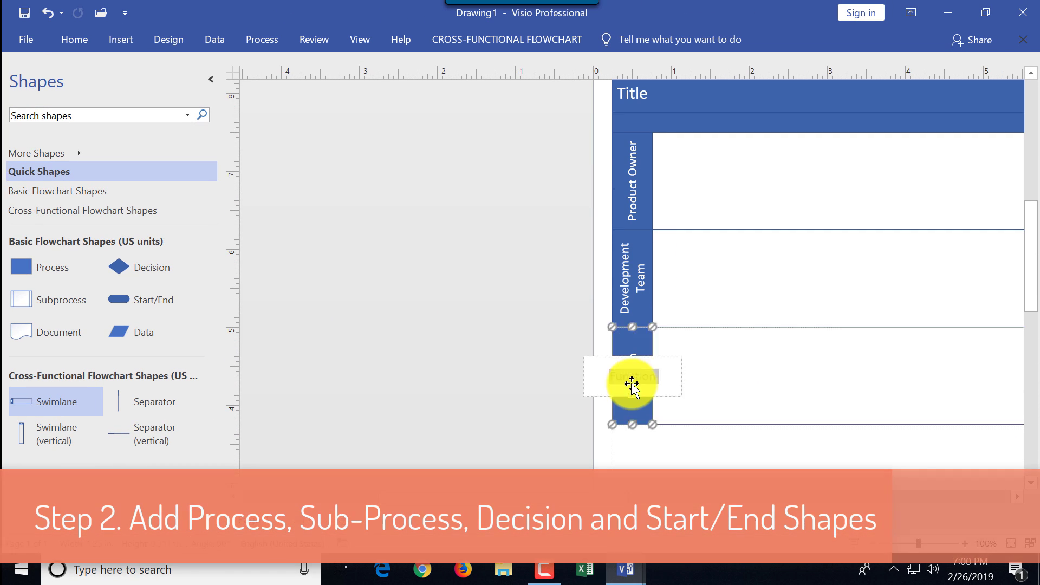
{"action": "type", "text": "Scrum Master"}
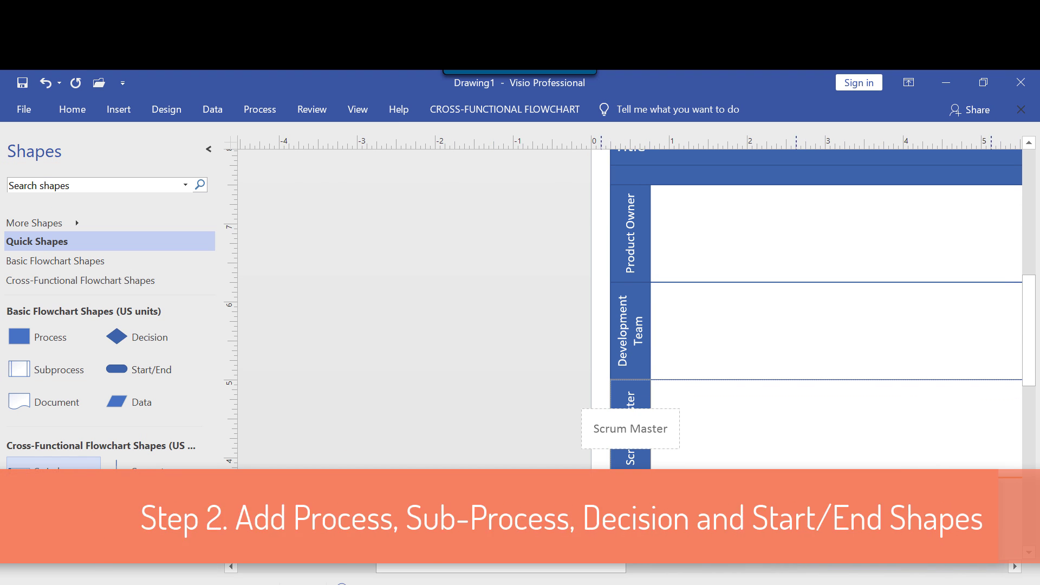
{"action": "left_click_drag", "start_coordinate": [19, 471], "coordinate": [807, 534]}
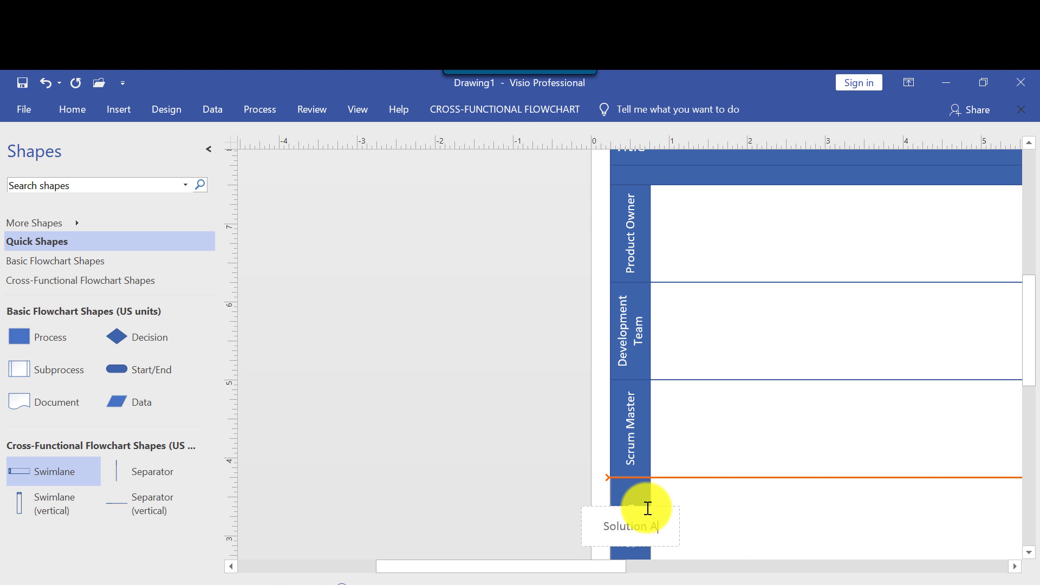
Add another swimlane at the bottom of the flowchart and name it QA Team.
{"action": "scroll", "coordinate": [378, 517], "scroll_direction": "down", "scroll_amount": 6}
{"action": "left_click_drag", "start_coordinate": [18, 471], "coordinate": [796, 534]}
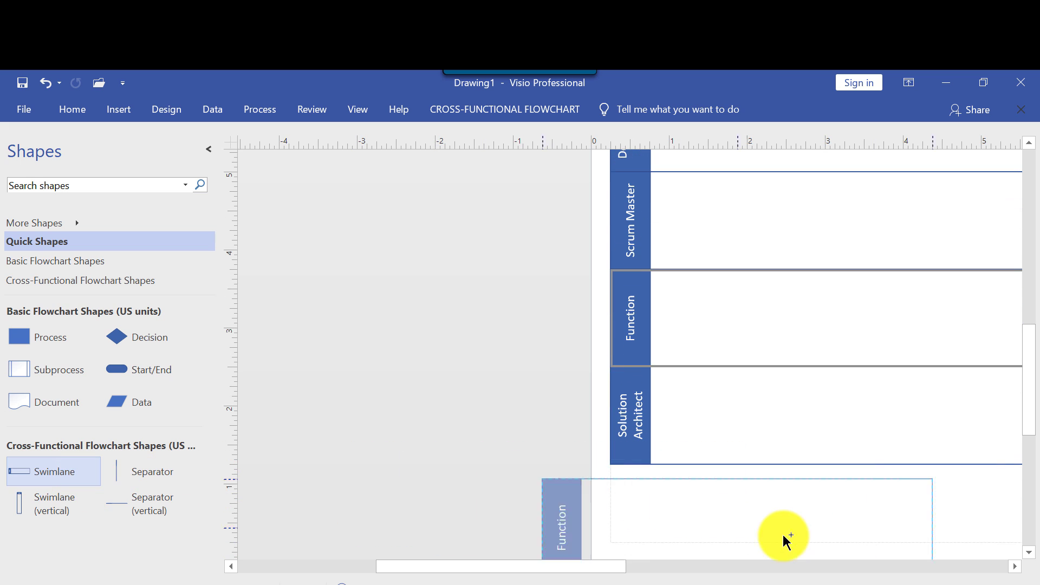
{"action": "left_click", "coordinate": [639, 519]}
{"action": "type", "text": "QA Team"}
{"action": "left_click", "coordinate": [697, 548]}
Add a connected Process shape after Start in the Product Owner lane and label it Capture Business Demand.
{"action": "left_click_drag", "start_coordinate": [611, 569], "coordinate": [669, 569]}
{"action": "scroll", "coordinate": [615, 450], "scroll_direction": "up", "scroll_amount": 5}
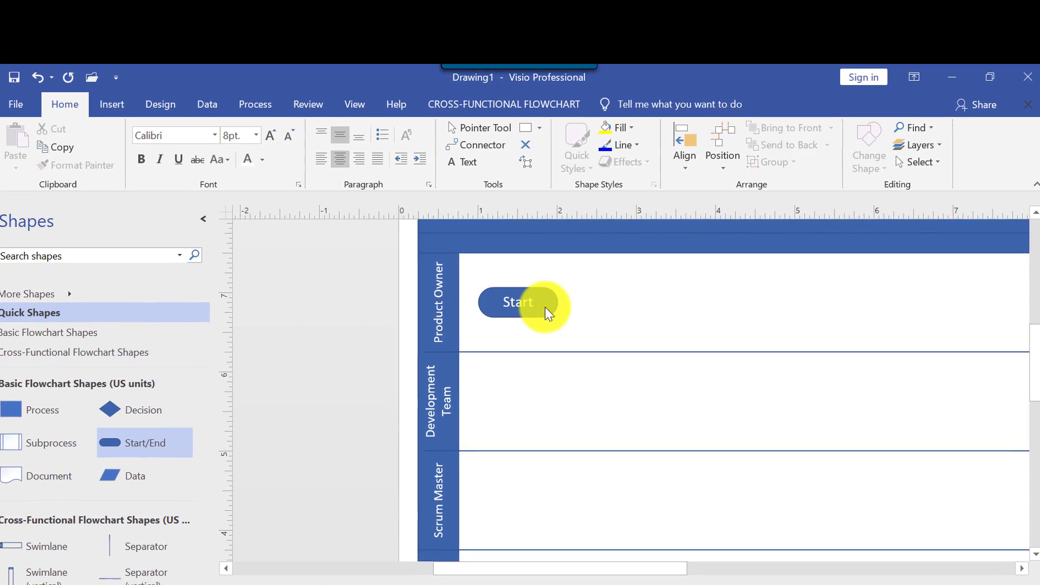
{"action": "mouse_move", "coordinate": [587, 304]}
{"action": "left_click", "coordinate": [603, 279]}
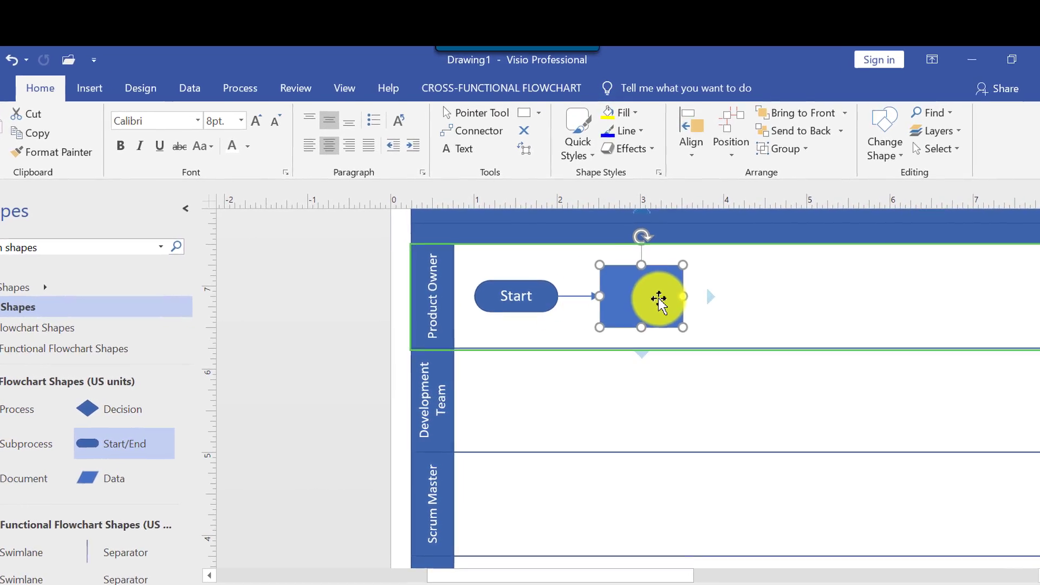
{"action": "type", "text": "Capture Business Demand"}
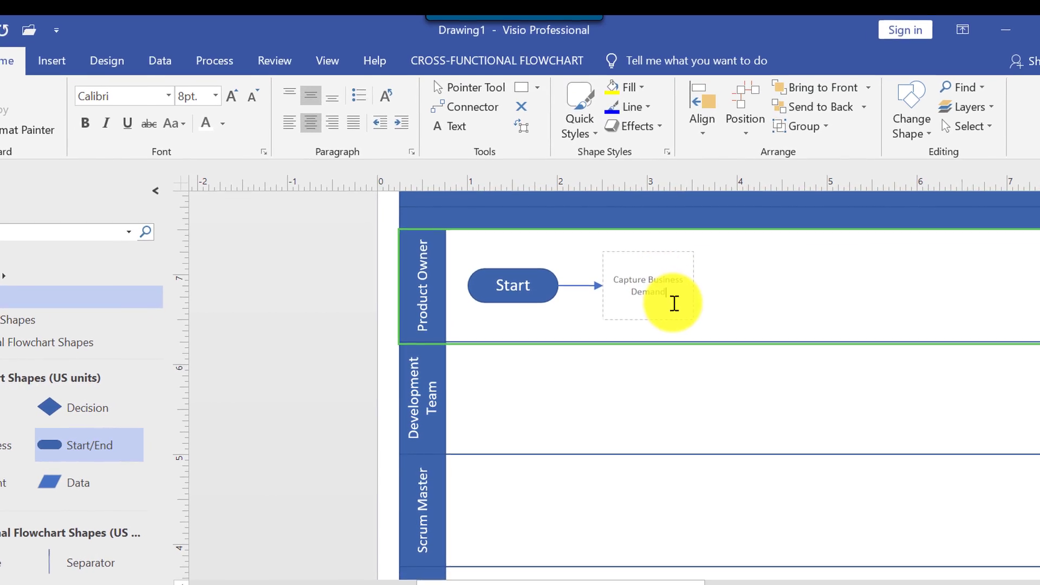
{"action": "left_click", "coordinate": [731, 309]}
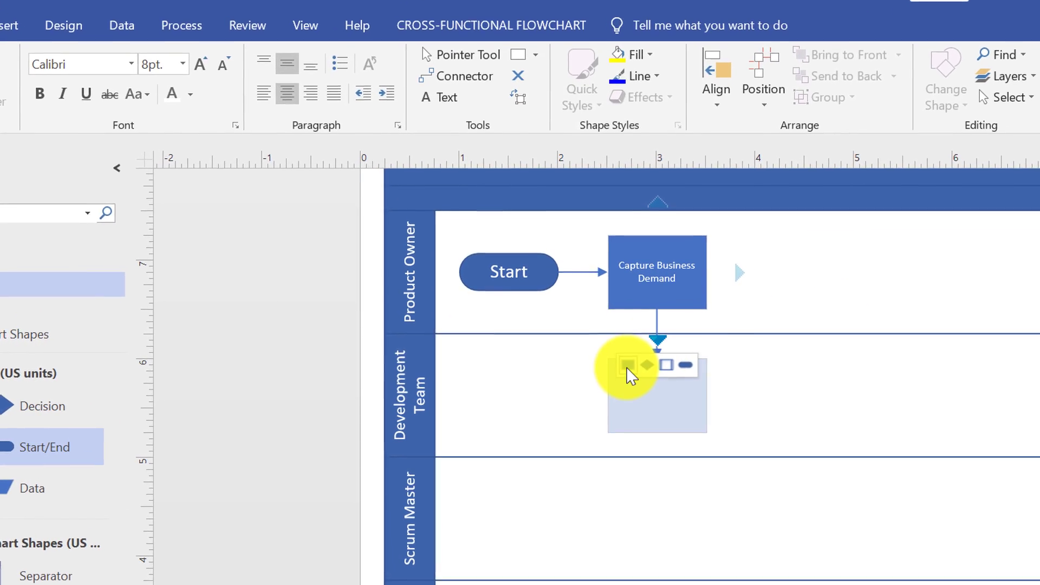
Add a connected Process shape below Capture Business Demand, labelled Create User Stories and Define Acceptance Criteria.
{"action": "left_click", "coordinate": [627, 367]}
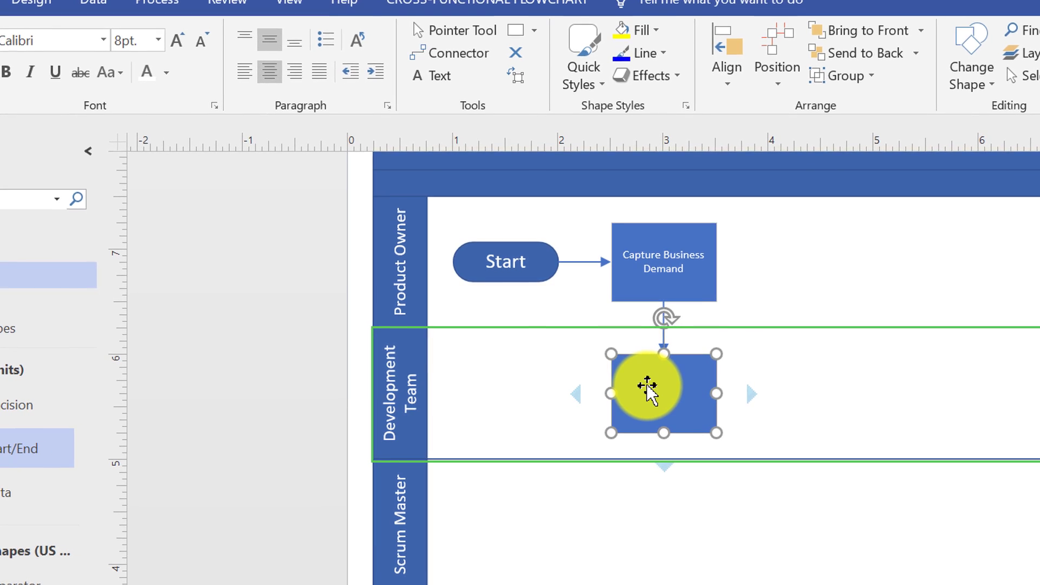
{"action": "type", "text": "Create User Stories and Define Acceptance Criteria"}
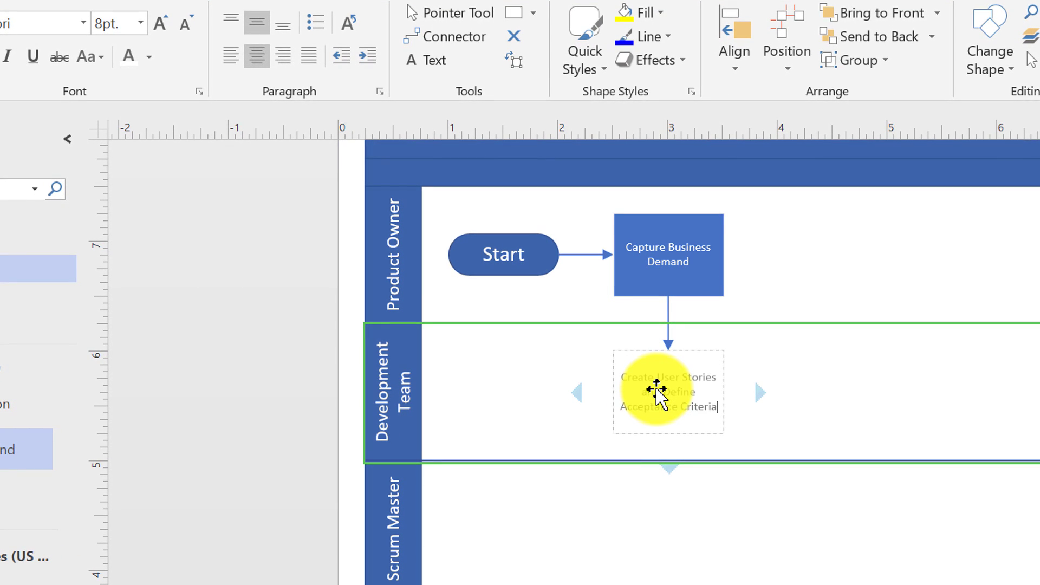
{"action": "left_click", "coordinate": [869, 403]}
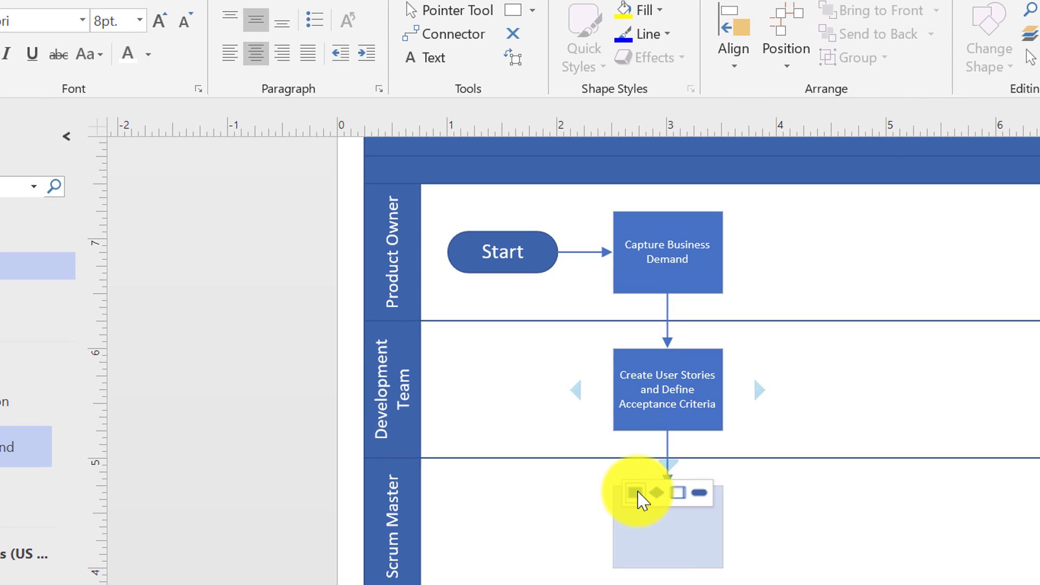
Add a connected Process shape in the Scrum Master lane below the user stories step, labelled Review Delivery Plan with Other Teams.
{"action": "left_click", "coordinate": [636, 494]}
{"action": "type", "text": "Review Delivery Plan with Other Teams"}
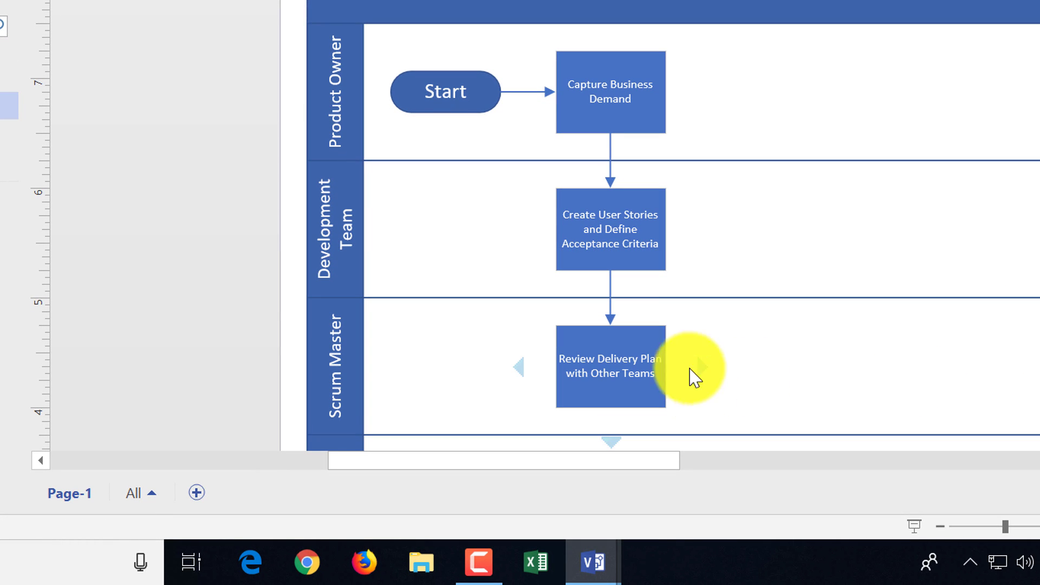
{"action": "left_click", "coordinate": [753, 382]}
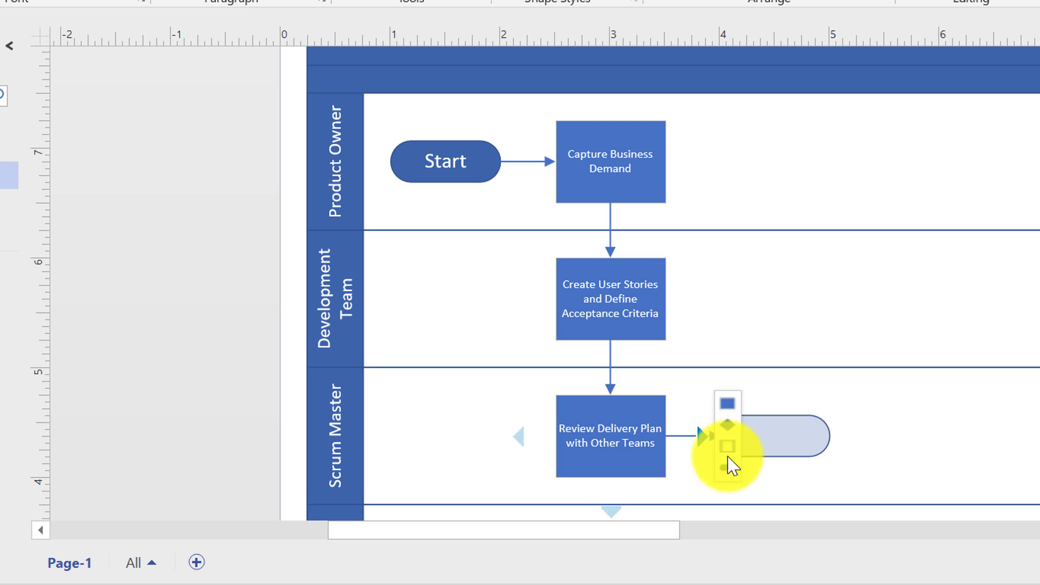
Continue from the delivery plan review with a Risk Mitigation and Planning subprocess and, above it, a Create and Refine Solution Design process.
{"action": "left_click", "coordinate": [727, 447]}
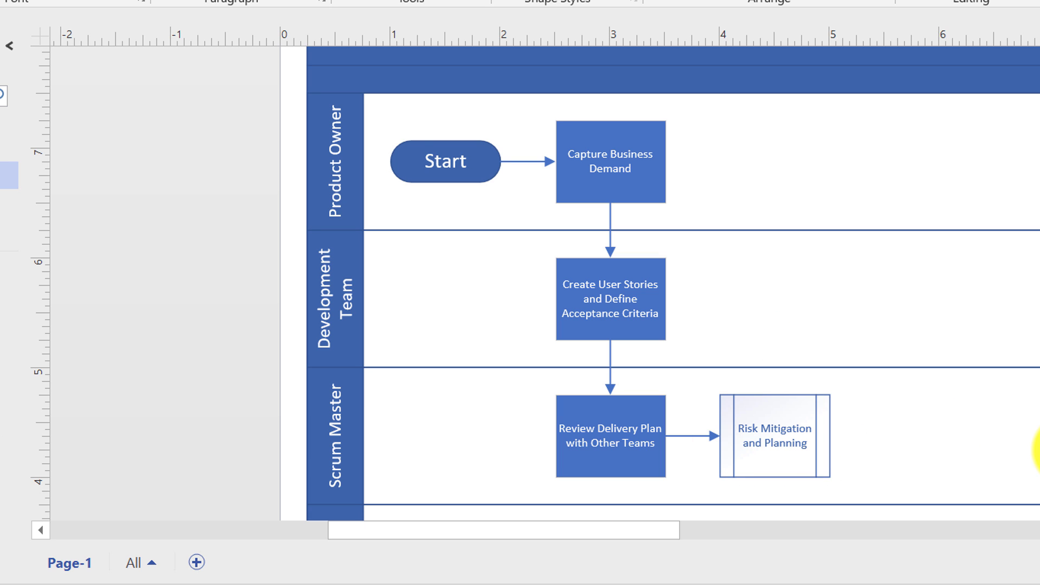
{"action": "left_click", "coordinate": [779, 363]}
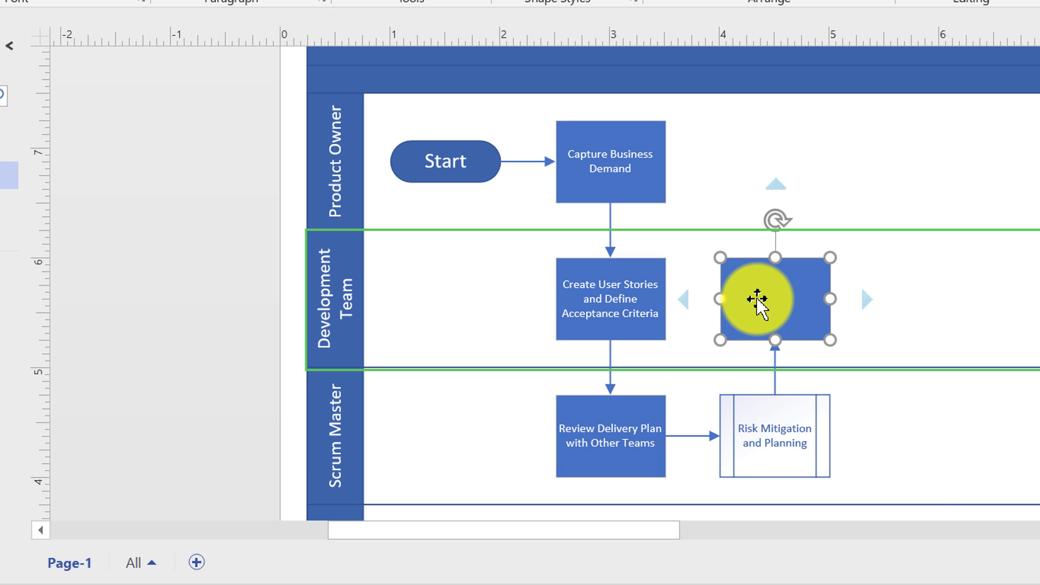
{"action": "left_click", "coordinate": [964, 327]}
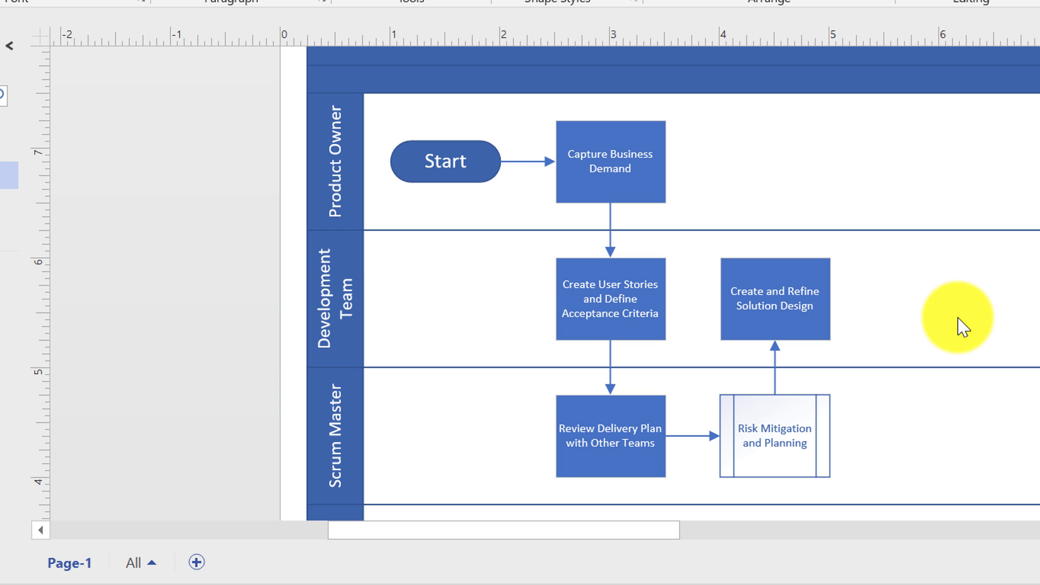
Try adding a Decision shape labelled Review Solution Design in the lane below Scrum Master, connected from Create and Refine Solution Design.
{"action": "scroll", "coordinate": [795, 226], "scroll_direction": "down", "scroll_amount": 3}
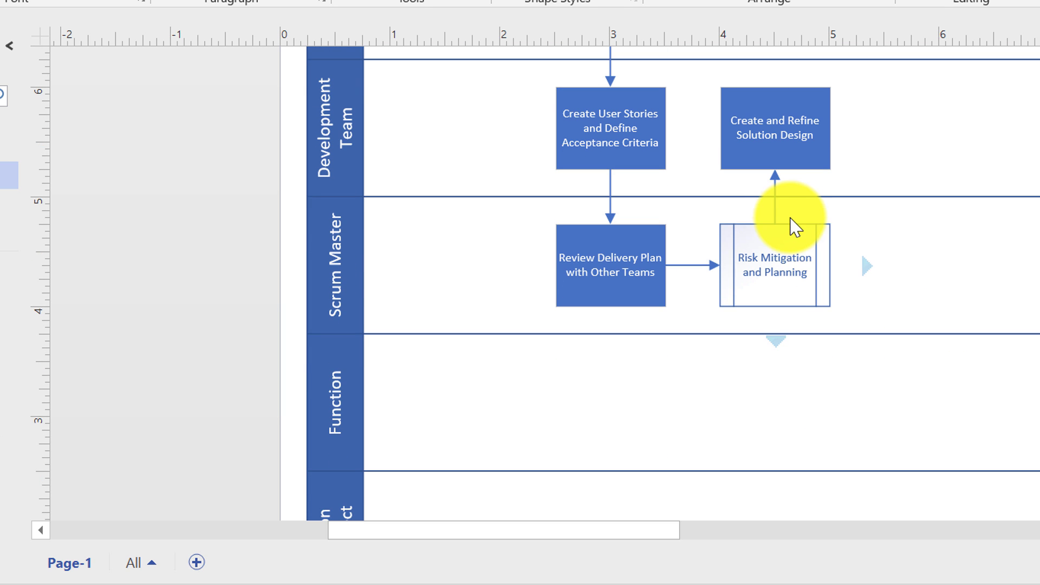
{"action": "left_click_drag", "start_coordinate": [9, 303], "coordinate": [937, 401]}
{"action": "key", "text": "ctrl+3"}
{"action": "left_click_drag", "start_coordinate": [830, 128], "coordinate": [937, 361]}
{"action": "key", "text": "ctrl+1"}
{"action": "double_click", "coordinate": [961, 410]}
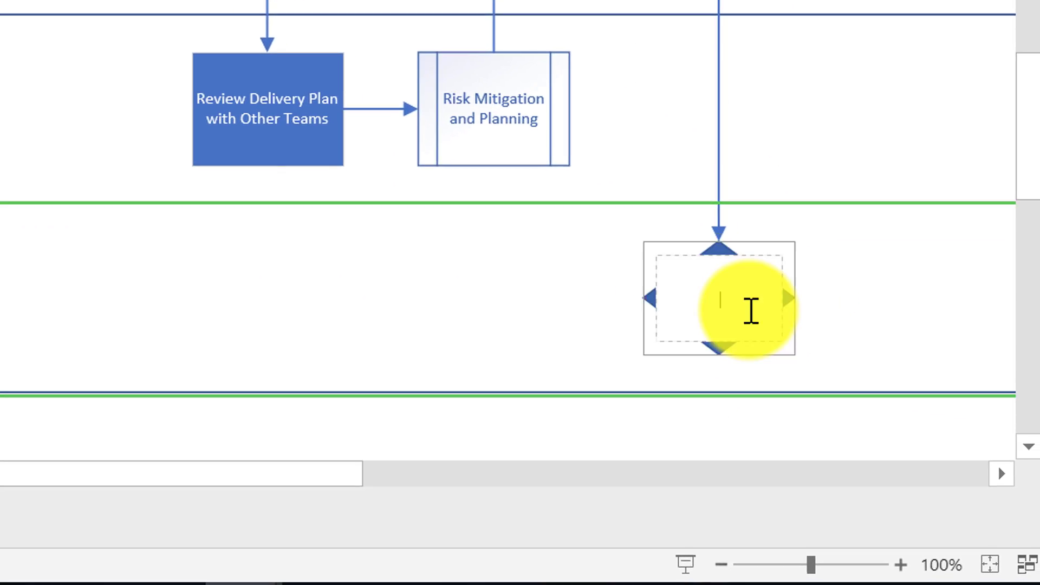
{"action": "type", "text": "Review Solution Design"}
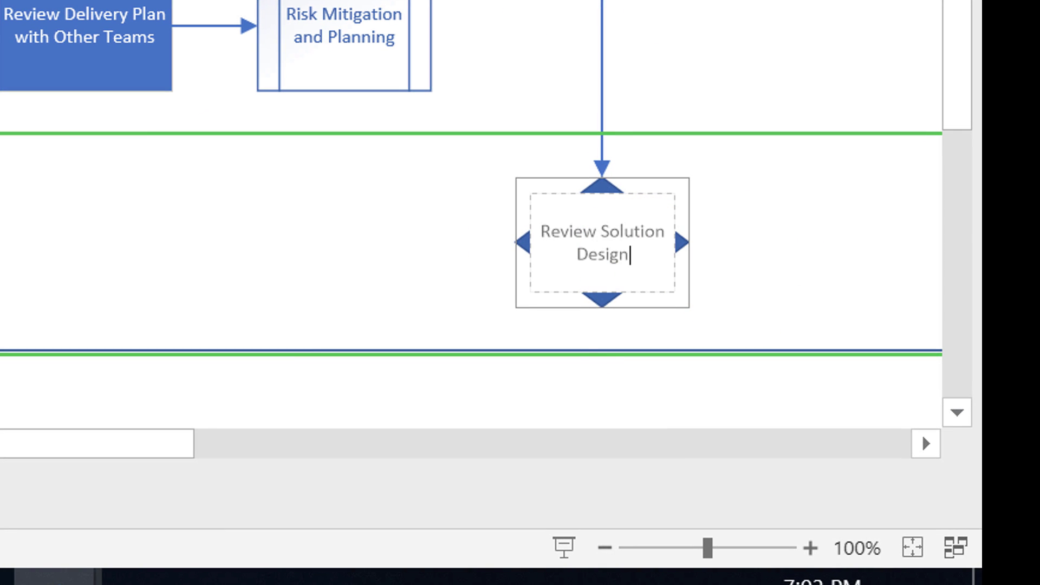
{"action": "left_click_drag", "start_coordinate": [454, 243], "coordinate": [0, 242]}
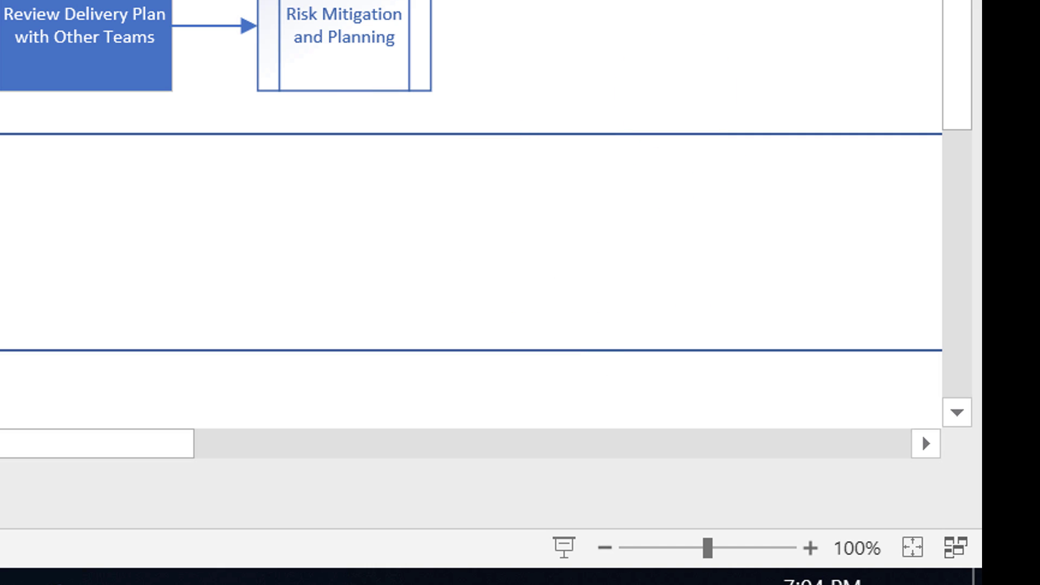
Place a Decision shape in the lane below Scrum Master, attach the incoming connector to its left corner, and label it Review Solution Design.
{"action": "left_click_drag", "start_coordinate": [2, 233], "coordinate": [601, 251]}
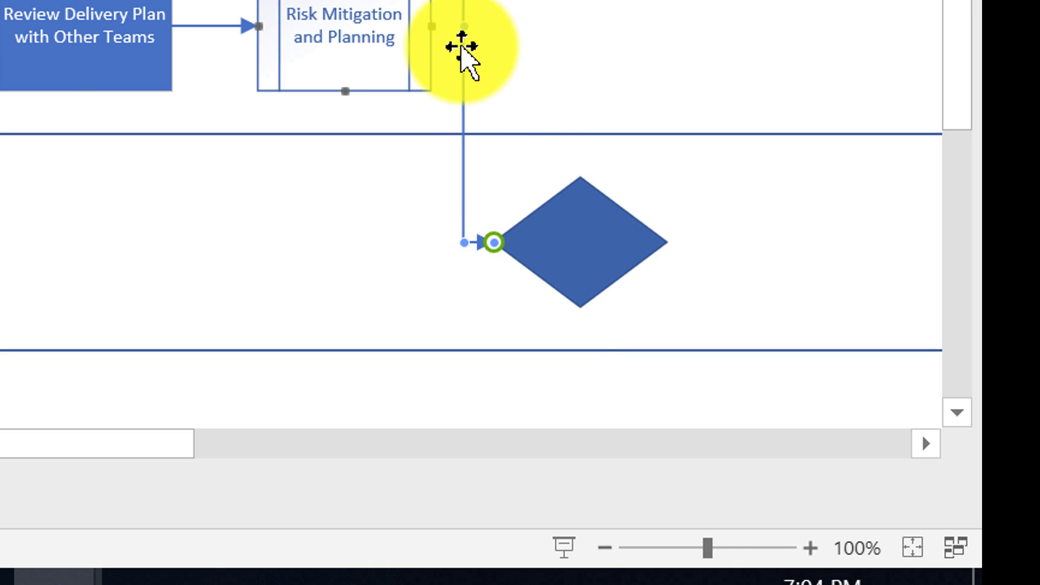
{"action": "double_click", "coordinate": [603, 239]}
{"action": "type", "text": "Review Solution Design"}
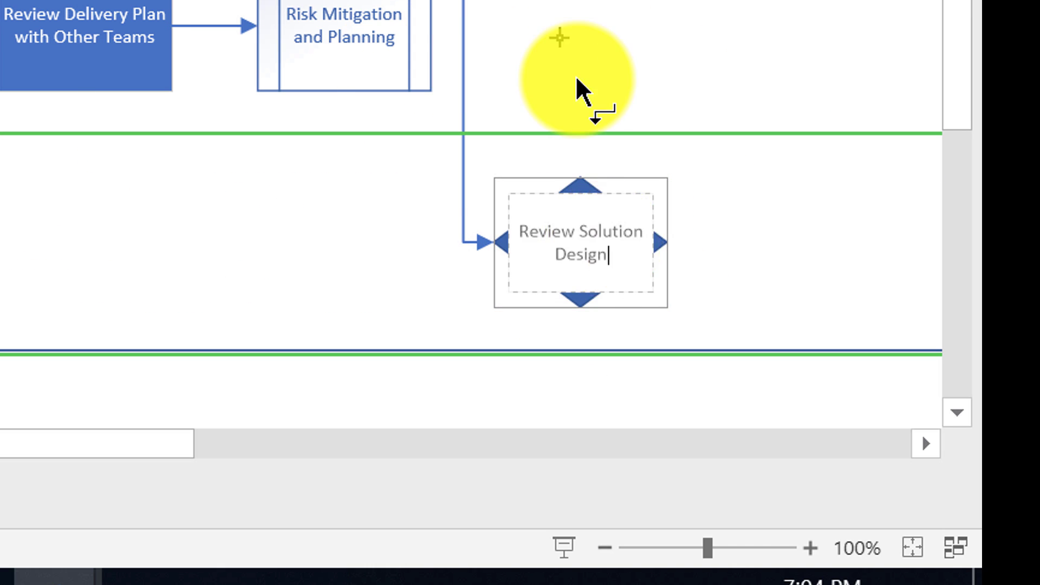
{"action": "key", "text": "ctrl+1"}
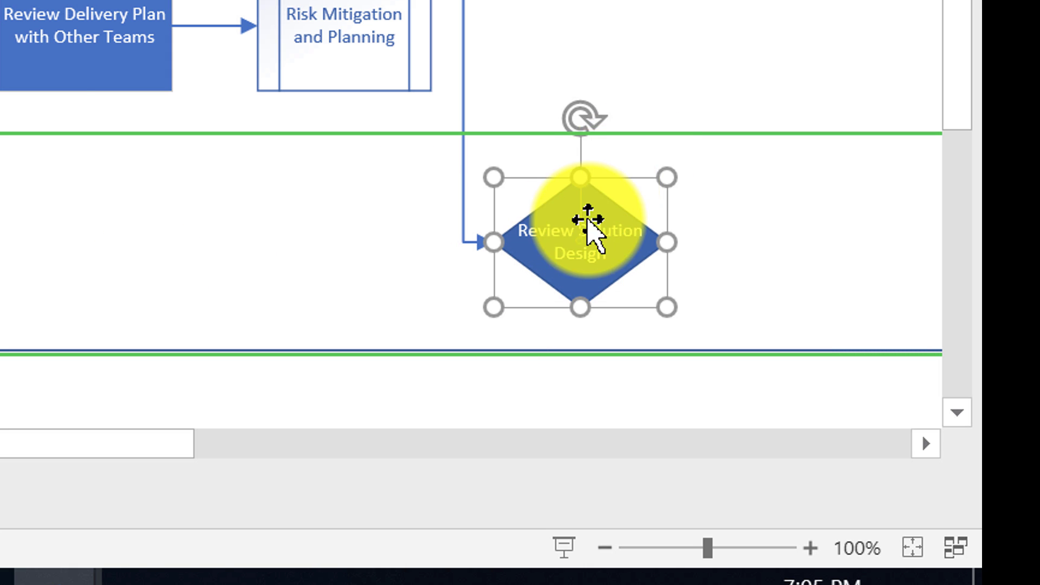
Add a Process labelled Development and User Testing of User Stories in the Development Team lane, connected from the top of Review Solution Design.
{"action": "mouse_move", "coordinate": [582, 61]}
{"action": "key", "text": "Escape"}
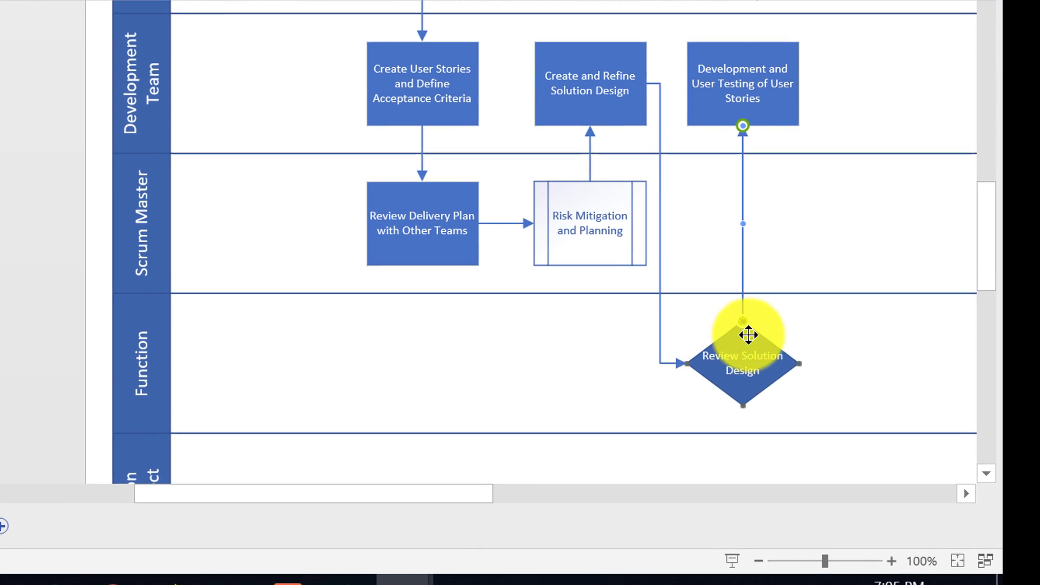
Connect the bottom of Review Solution Design back to the user stories process and relabel that process Create/Revise User Stories and Define Acceptance Criteria.
{"action": "mouse_move", "coordinate": [701, 383]}
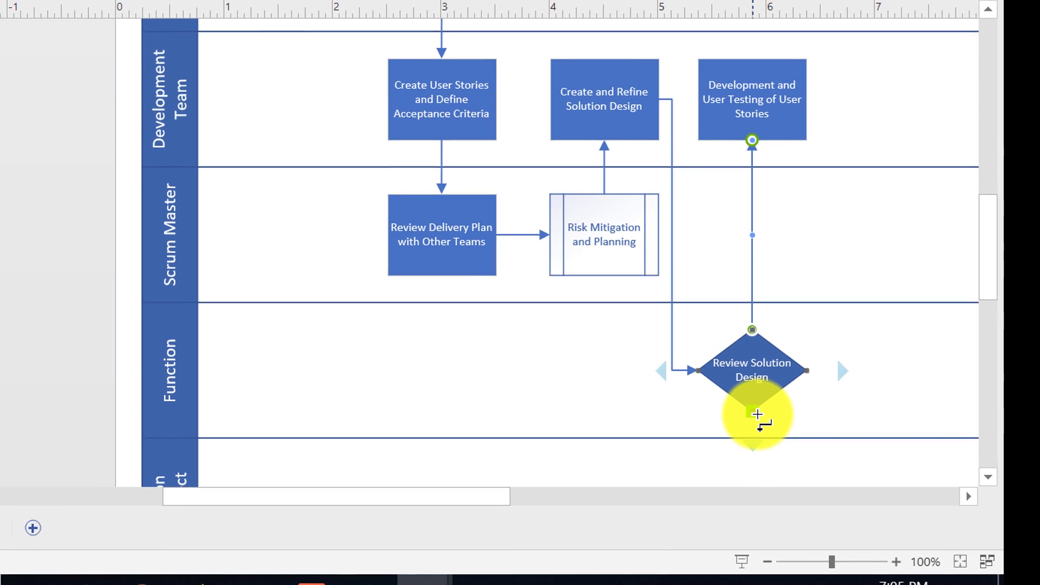
{"action": "left_click_drag", "start_coordinate": [374, 282], "coordinate": [344, 264]}
{"action": "double_click", "coordinate": [436, 94]}
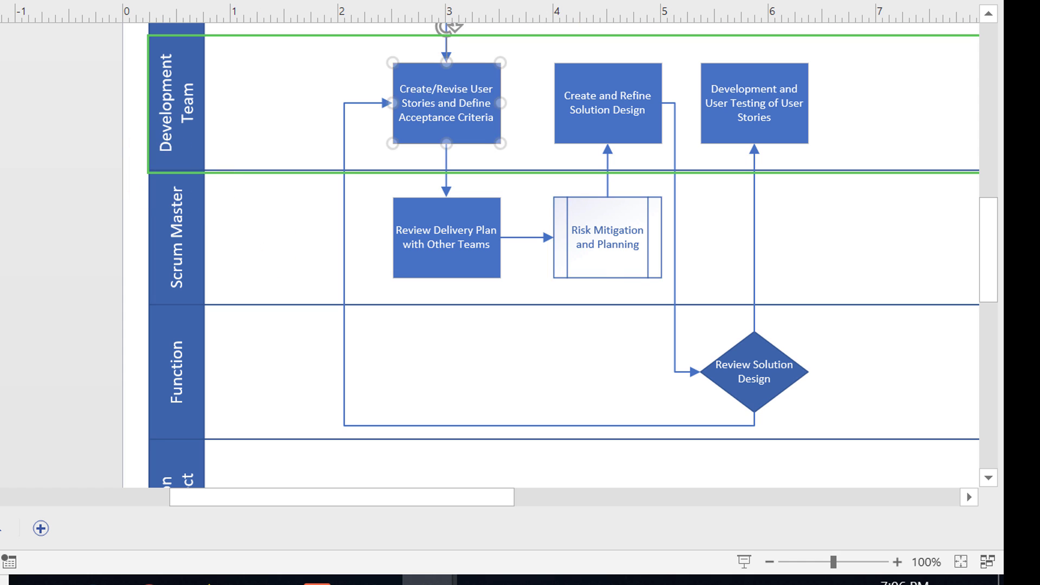
Add a Decision labelled Execute Unit Testing in the Solution Architect lane and connect Development and User Testing of User Stories to its top corner.
{"action": "left_click_drag", "start_coordinate": [496, 497], "coordinate": [548, 497]}
{"action": "left_click_drag", "start_coordinate": [991, 260], "coordinate": [998, 271]}
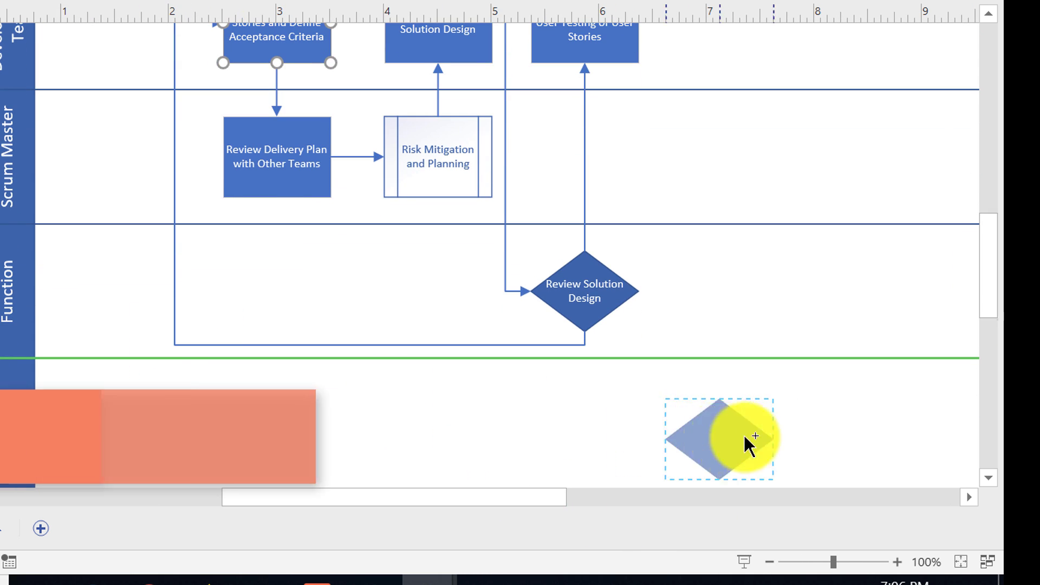
{"action": "left_click_drag", "start_coordinate": [747, 435], "coordinate": [766, 436]}
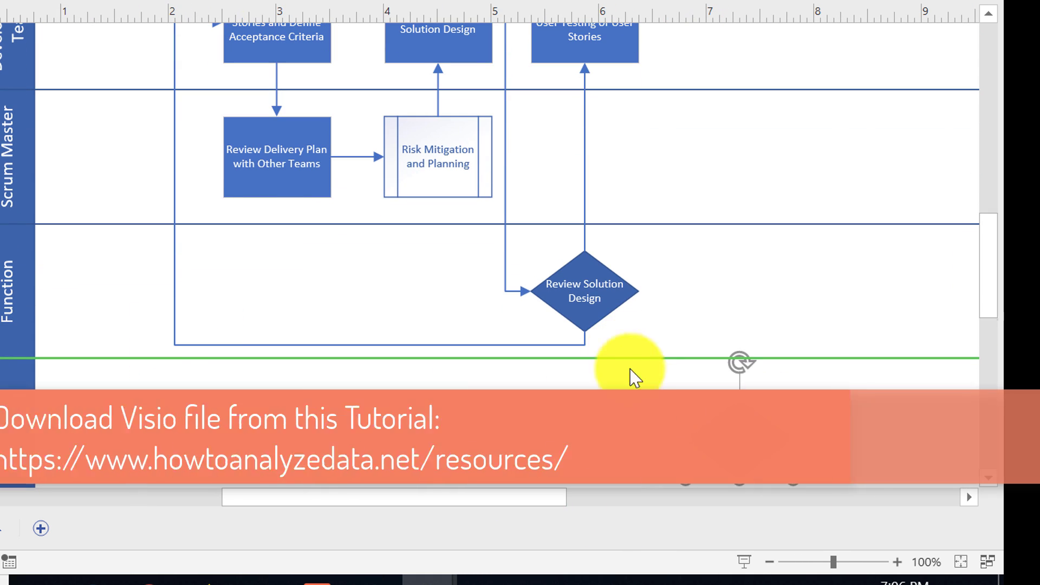
{"action": "type", "text": "Unit Testing"}
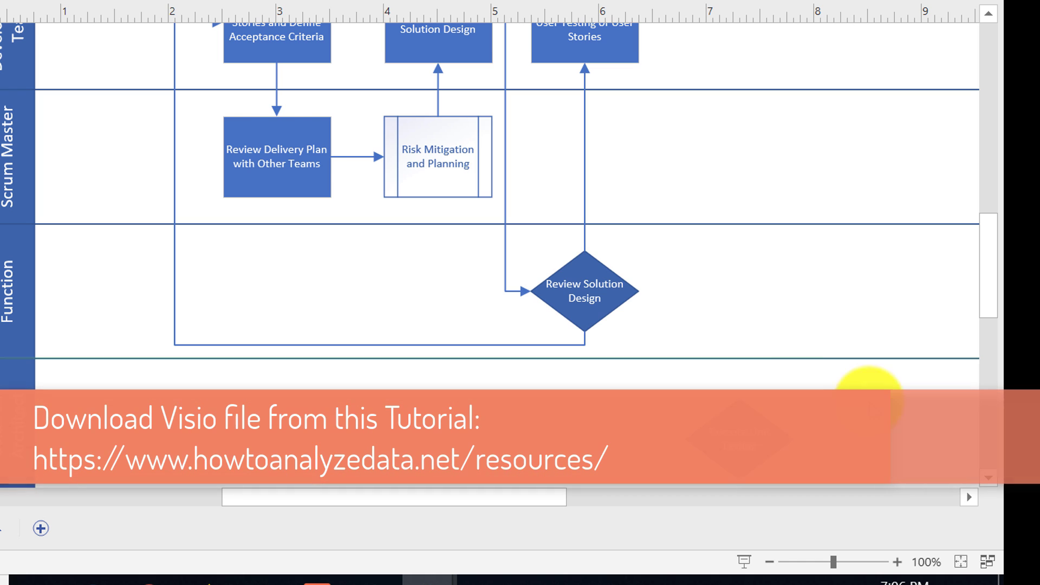
{"action": "scroll", "coordinate": [864, 393], "scroll_direction": "up", "scroll_amount": 2}
{"action": "scroll", "coordinate": [807, 339], "scroll_direction": "down", "scroll_amount": 2}
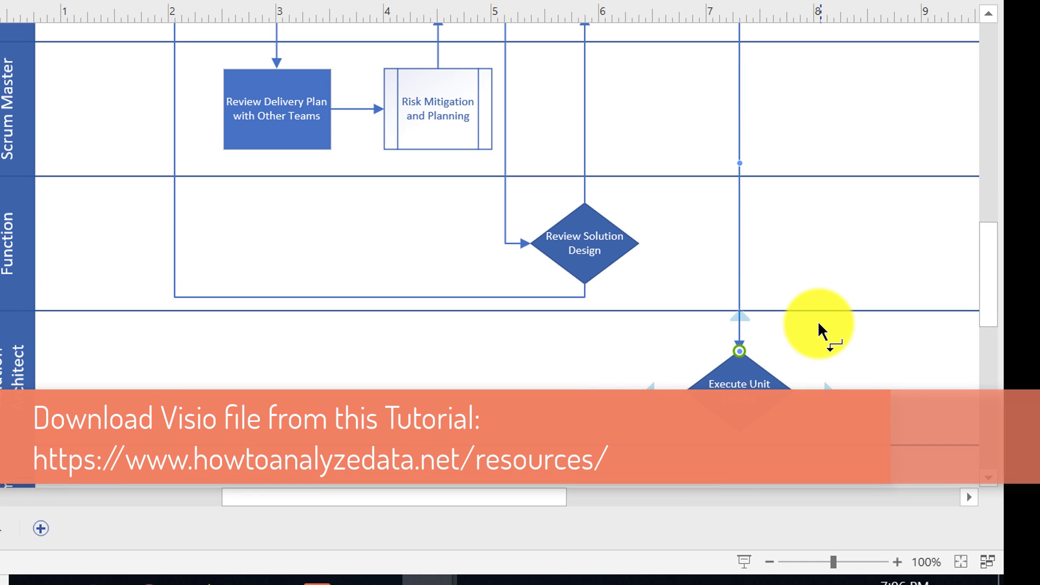
Add a Process shape labelled Deploy into UAT Environment in the Development Team lane, beyond Development and User Testing of User Stories.
{"action": "left_click_drag", "start_coordinate": [991, 320], "coordinate": [994, 302]}
{"action": "scroll", "coordinate": [559, 505], "scroll_direction": "down", "scroll_amount": 1}
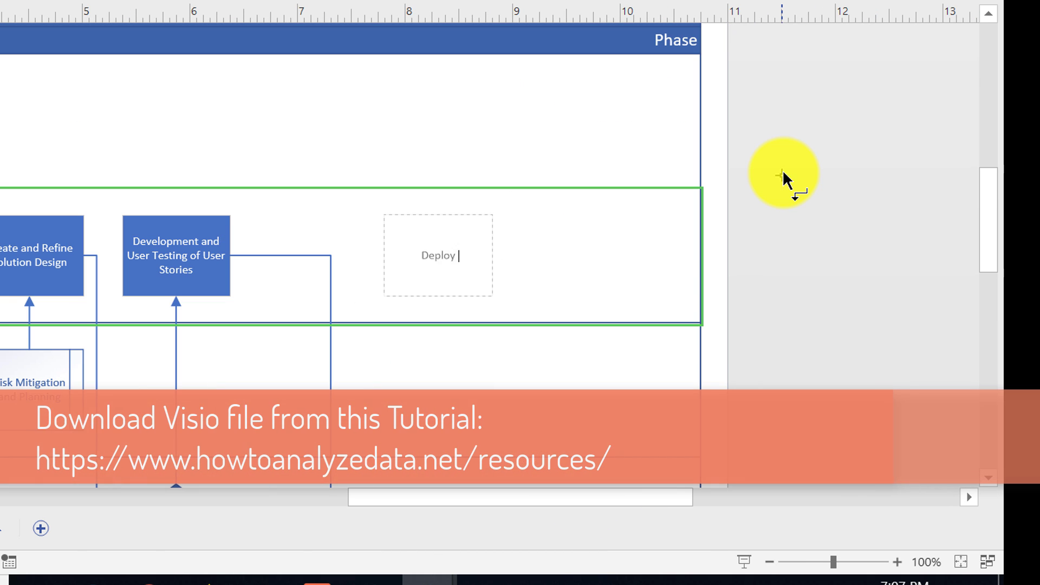
{"action": "type", "text": "into UAT Environment"}
{"action": "left_click", "coordinate": [684, 243]}
Place a Decision shape labelled Execute UAT Testing in the Product Owner lane directly above Deploy into UAT Environment.
{"action": "scroll", "coordinate": [684, 243], "scroll_direction": "up", "scroll_amount": 2}
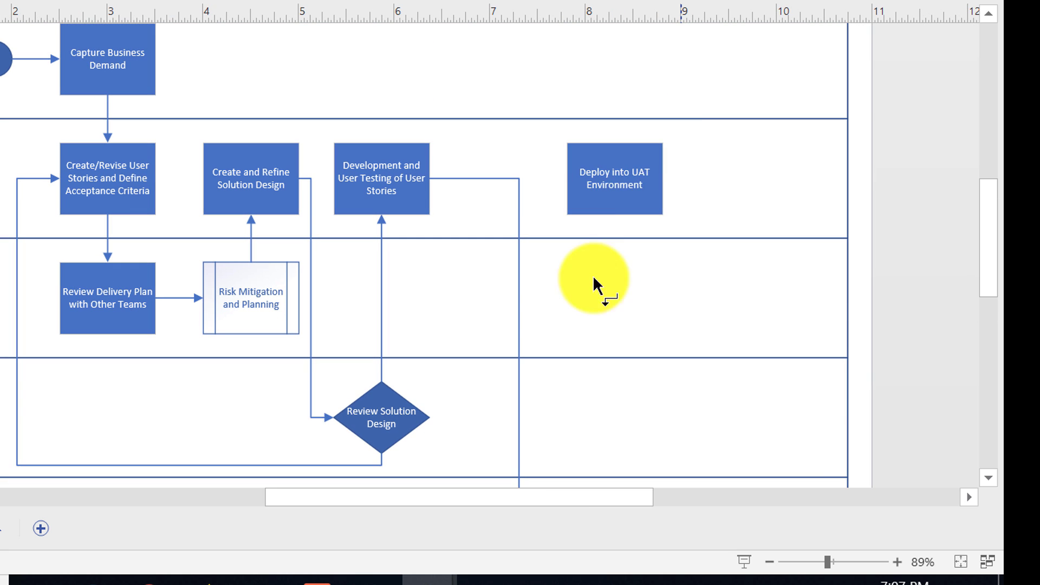
{"action": "left_click_drag", "start_coordinate": [3, 58], "coordinate": [619, 59]}
{"action": "double_click", "coordinate": [620, 60]}
{"action": "left_click", "coordinate": [662, 140]}
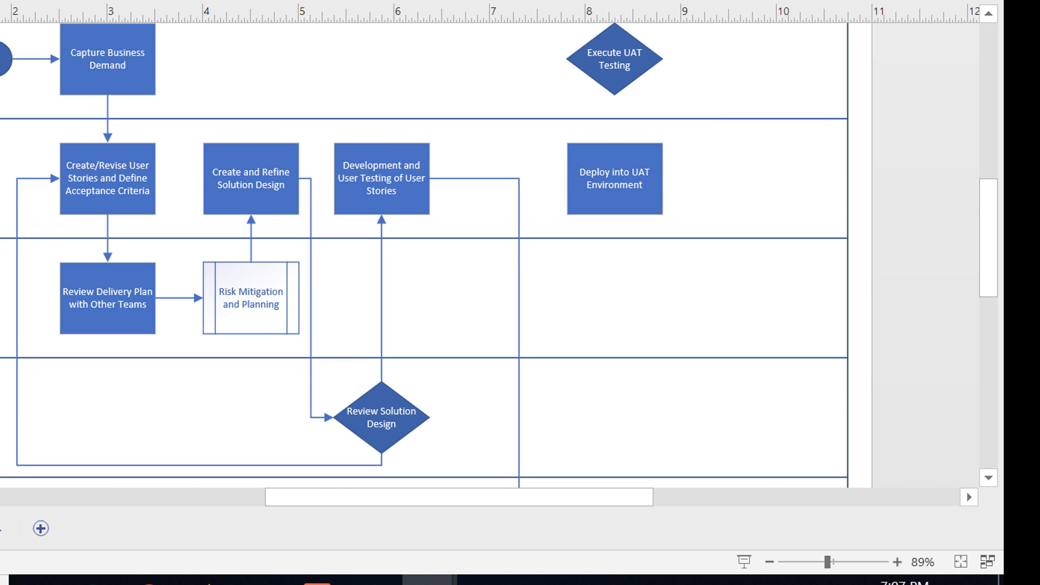
Add a Process labelled Deploy to Production Environment at the end of the Development Team lane, connected from Execute UAT Testing.
{"action": "left_click_drag", "start_coordinate": [3, 306], "coordinate": [764, 179]}
{"action": "key", "text": "ctrl+3"}
{"action": "left_click_drag", "start_coordinate": [662, 59], "coordinate": [764, 143]}
{"action": "type", "text": "Deploy to Production Environment"}
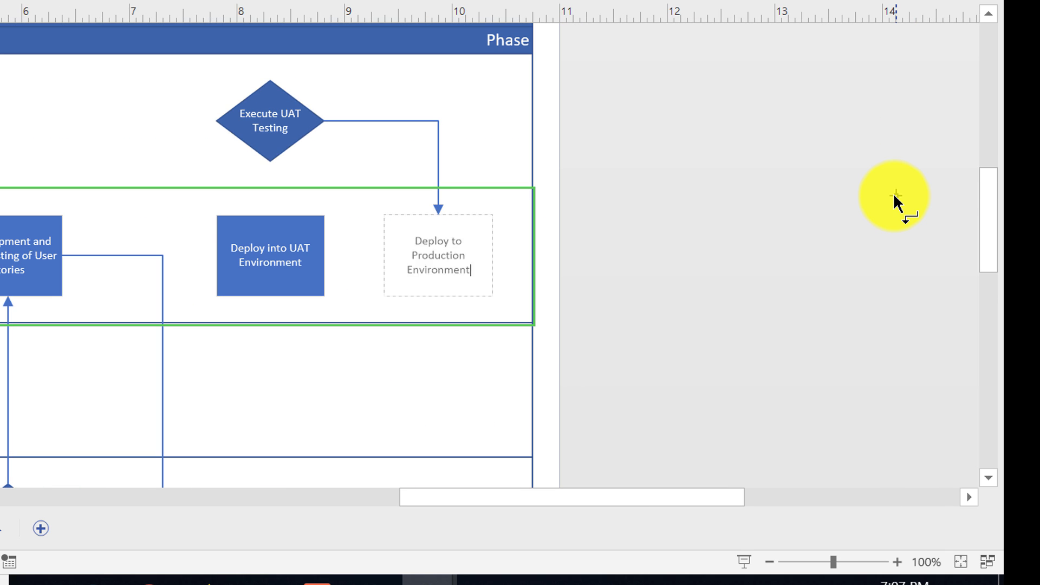
{"action": "left_click", "coordinate": [894, 196]}
Connect Deploy into UAT Environment up to Execute UAT Testing, and Execute UAT Testing back to the top of Development and User Testing.
{"action": "left_click_drag", "start_coordinate": [613, 145], "coordinate": [613, 97]}
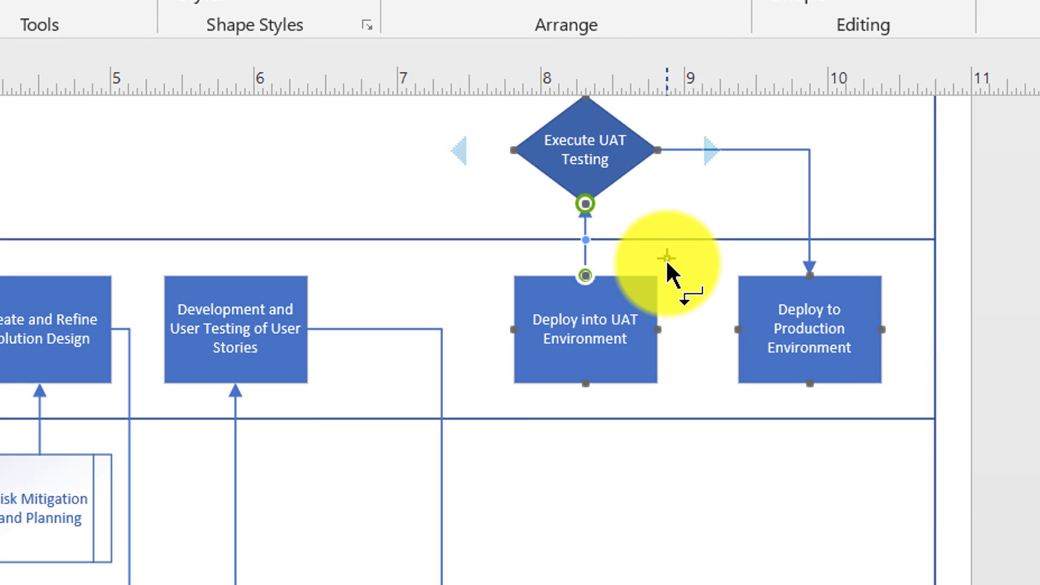
{"action": "left_click_drag", "start_coordinate": [514, 149], "coordinate": [196, 149]}
{"action": "key", "text": "ctrl+z"}
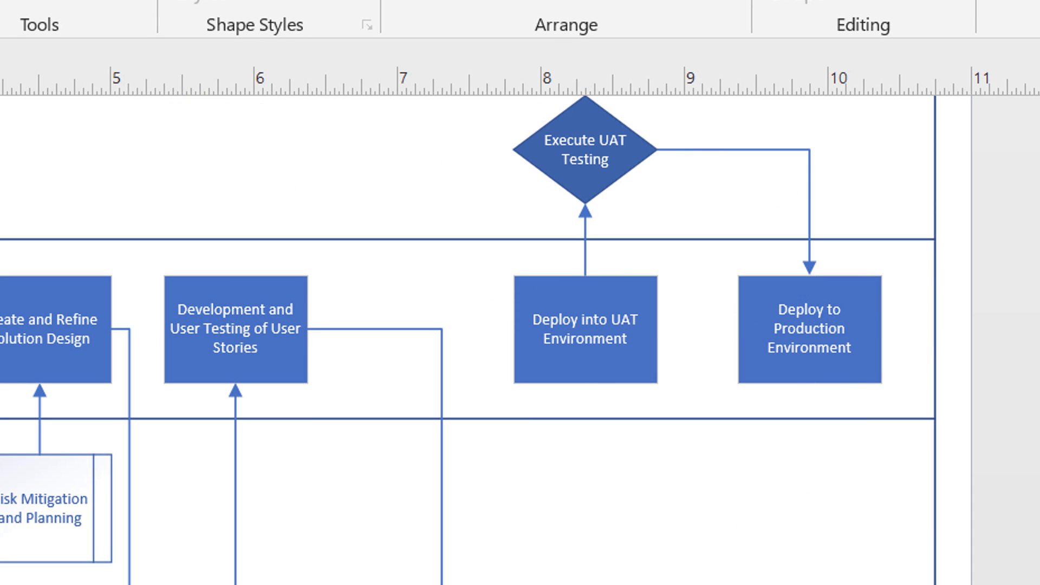
{"action": "left_click_drag", "start_coordinate": [513, 150], "coordinate": [235, 277]}
Add a Decision labelled Smoke Testing at the end of the Solution Architect lane and connect Deploy to Production Environment down to it.
{"action": "scroll", "coordinate": [657, 353], "scroll_direction": "down", "scroll_amount": 3}
{"action": "type", "text": "Smoke Testing"}
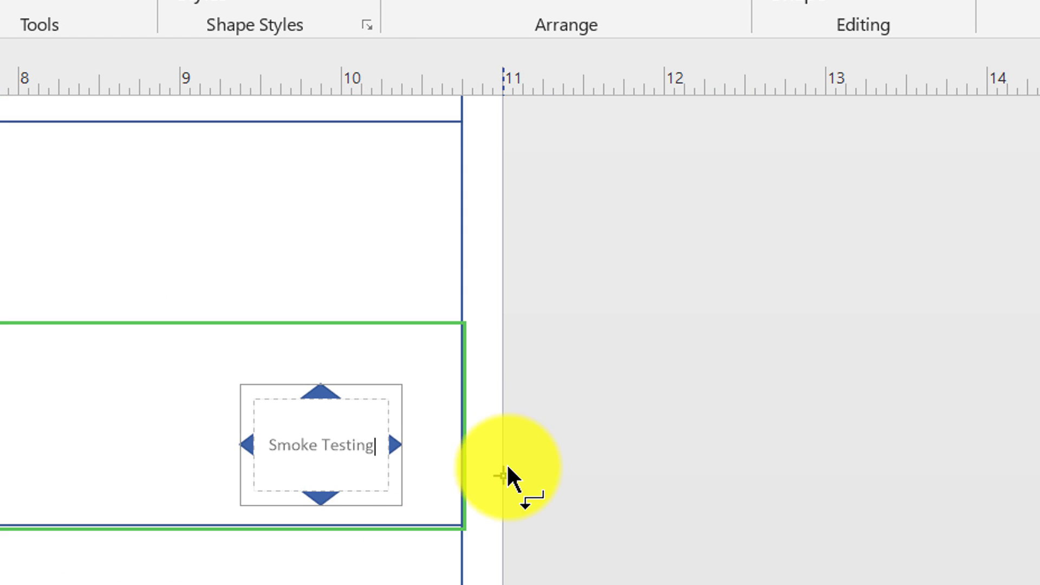
{"action": "left_click_drag", "start_coordinate": [508, 466], "coordinate": [322, 584]}
{"action": "scroll", "coordinate": [267, 225], "scroll_direction": "up", "scroll_amount": 3}
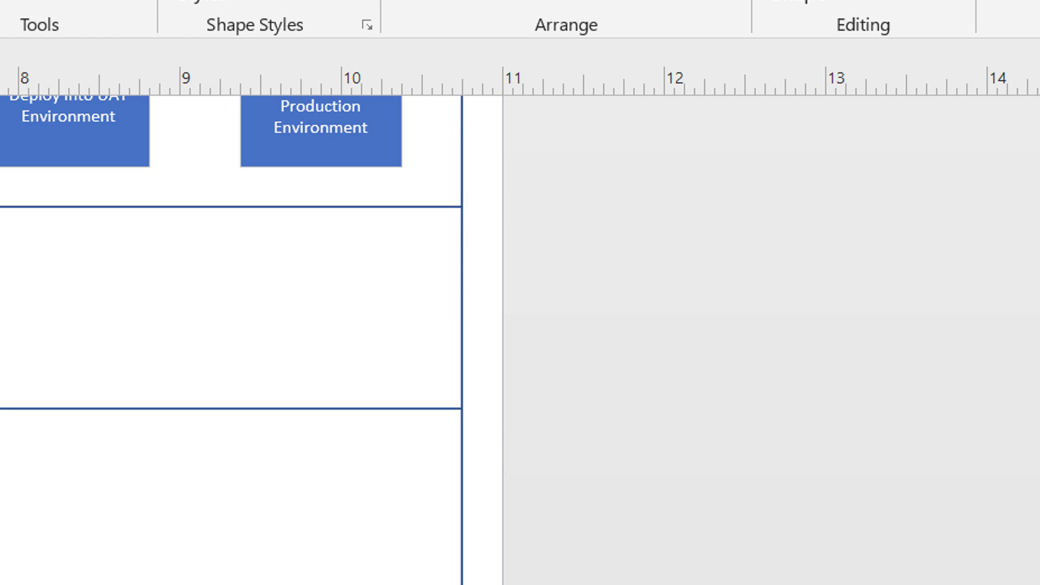
{"action": "left_click_drag", "start_coordinate": [321, 167], "coordinate": [320, 583]}
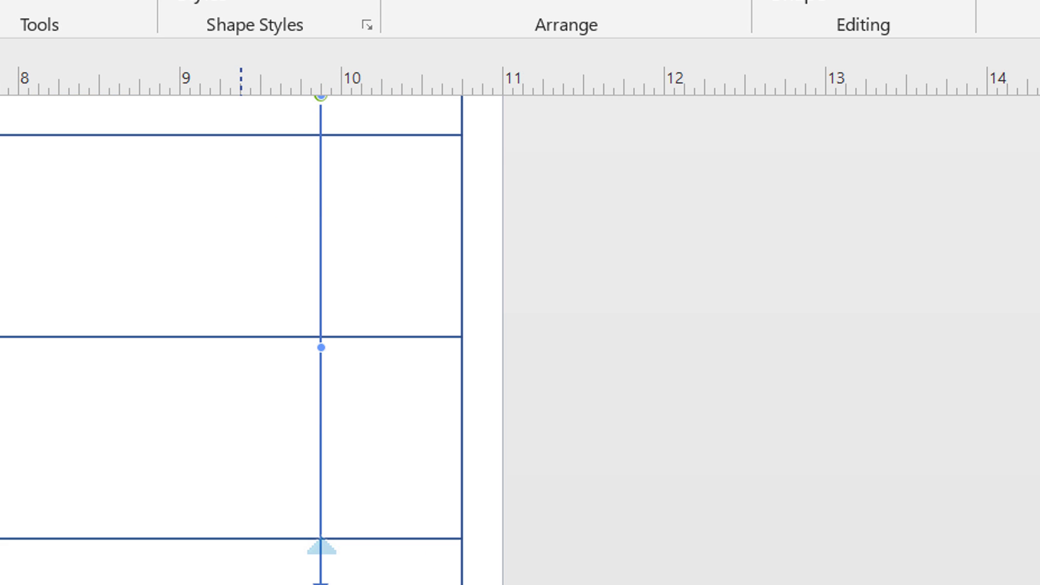
Label the connector into Execute Unit Testing Development Complete and the one into Deploy into UAT Environment Success.
{"action": "left_click", "coordinate": [254, 584]}
{"action": "left_click_drag", "start_coordinate": [343, 581], "coordinate": [343, 581]}
{"action": "scroll", "coordinate": [333, 466], "scroll_direction": "up", "scroll_amount": 3}
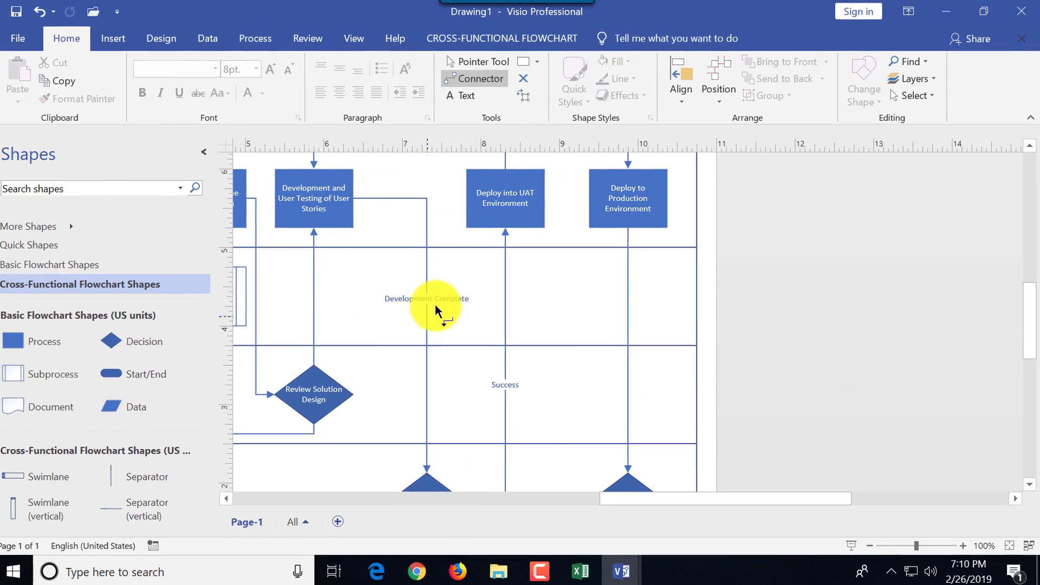
{"action": "left_click", "coordinate": [546, 267]}
{"action": "scroll", "coordinate": [708, 360], "scroll_direction": "down", "scroll_amount": 1}
{"action": "left_click", "coordinate": [869, 546]}
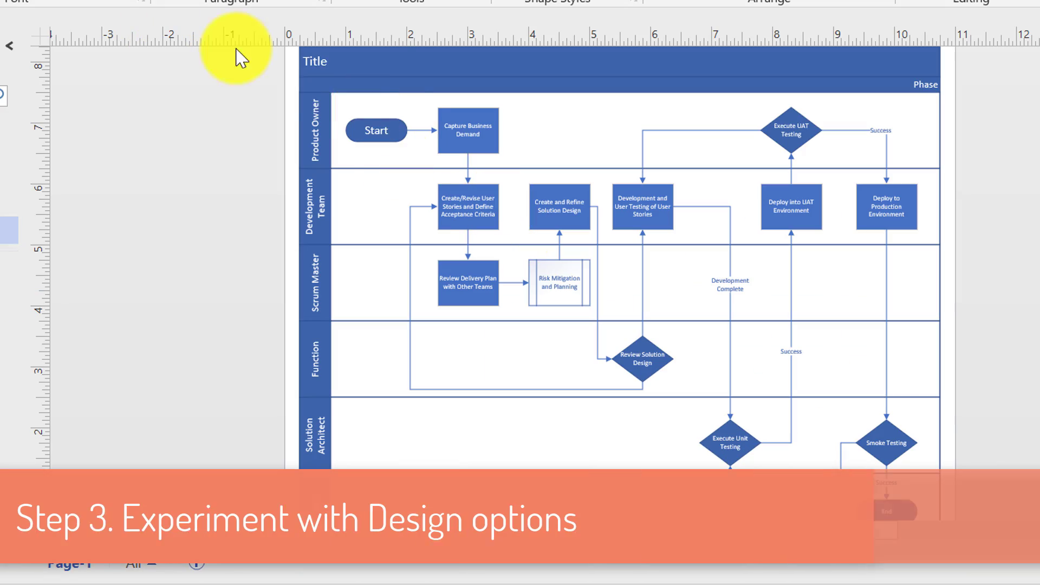
Select the whole diagram and set its text size to 10 pt.
{"action": "key", "text": "ctrl+a"}
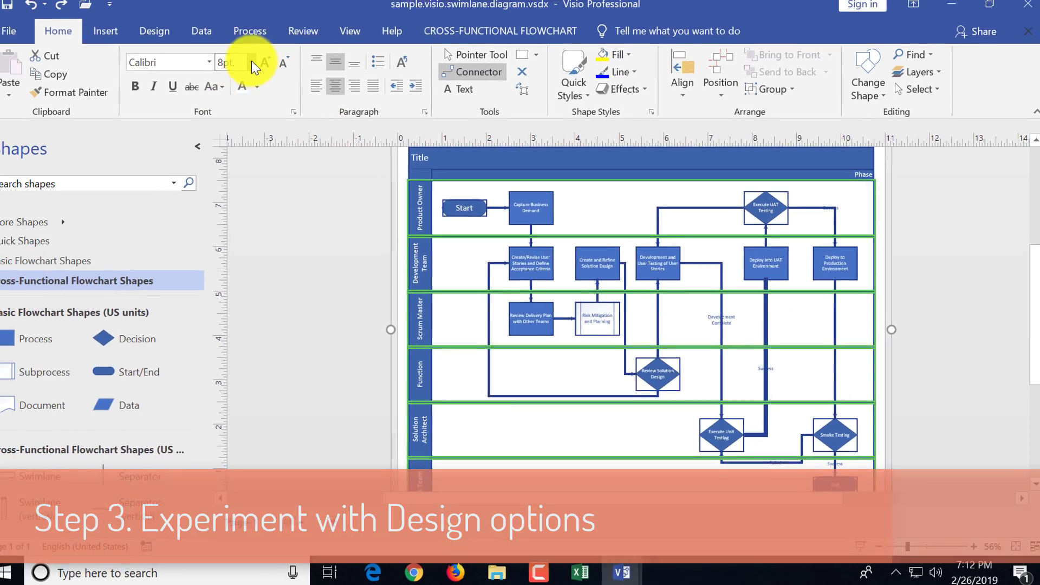
{"action": "left_click", "coordinate": [252, 63]}
{"action": "left_click", "coordinate": [229, 125]}
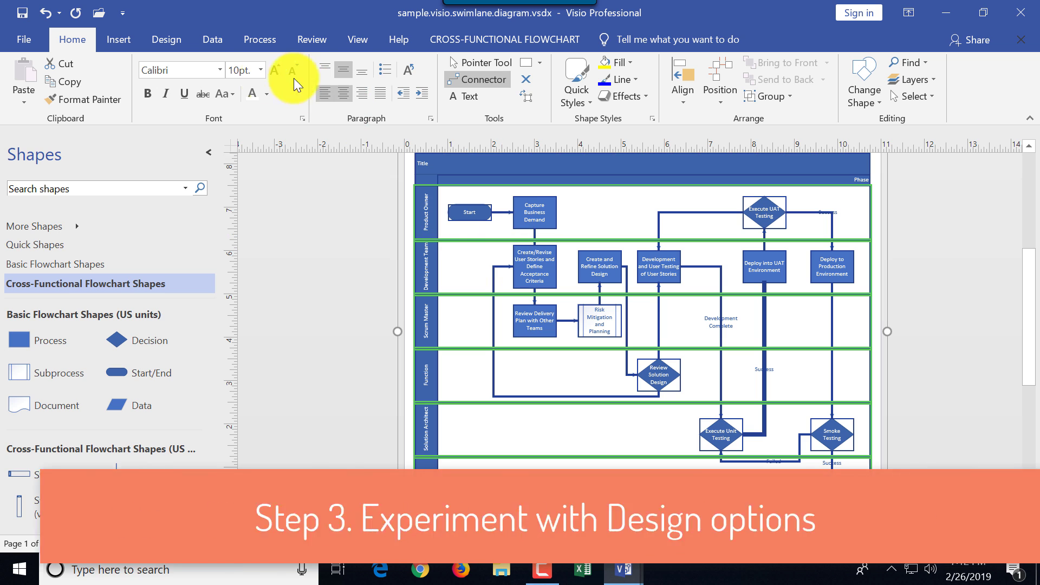
{"action": "left_click", "coordinate": [261, 69]}
{"action": "left_click", "coordinate": [275, 67]}
{"action": "left_click", "coordinate": [275, 67]}
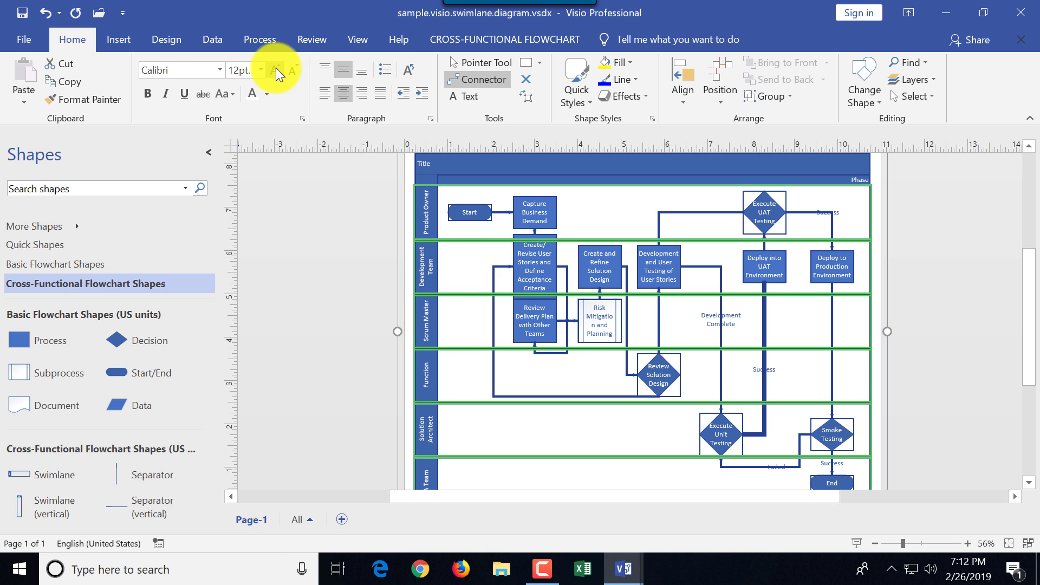
{"action": "left_click", "coordinate": [293, 70]}
{"action": "left_click", "coordinate": [293, 70]}
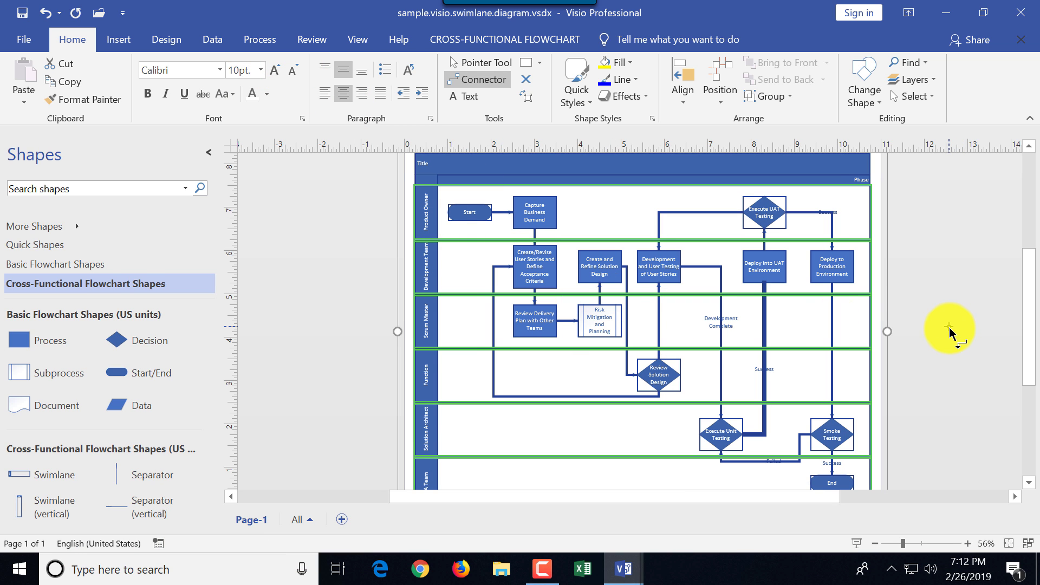
Try the multicoloured, grey-green, blue and black-and-white page themes, then the last one's variant with blue processes and a green subprocess.
{"action": "left_click", "coordinate": [177, 41]}
{"action": "left_click", "coordinate": [236, 85]}
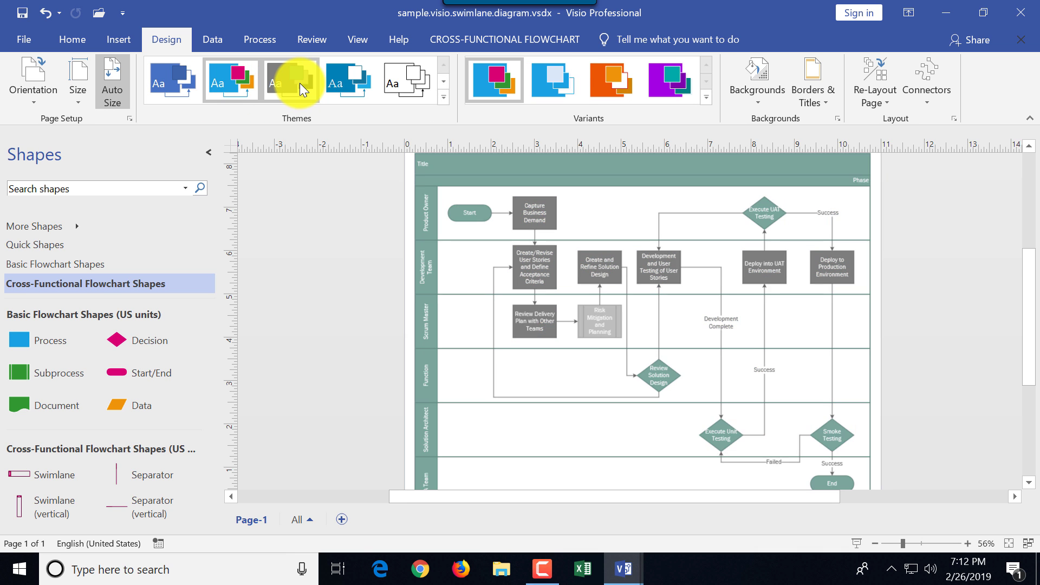
{"action": "left_click", "coordinate": [300, 82]}
{"action": "left_click", "coordinate": [330, 79]}
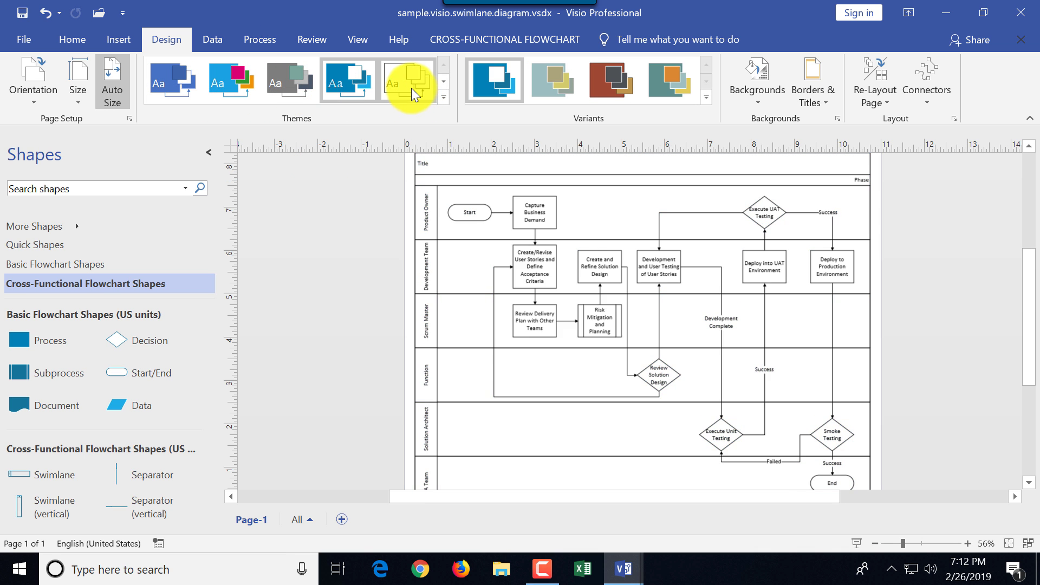
{"action": "left_click", "coordinate": [411, 88]}
{"action": "left_click", "coordinate": [706, 98]}
{"action": "left_click", "coordinate": [496, 123]}
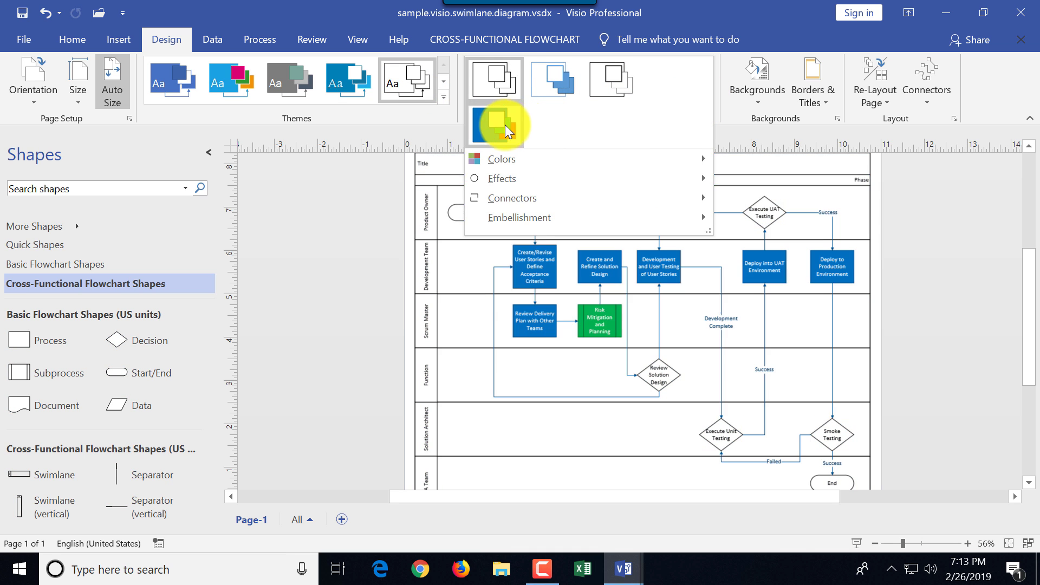
Try the world map and a blue gradient as the page background, and return to no background.
{"action": "left_click", "coordinate": [758, 100]}
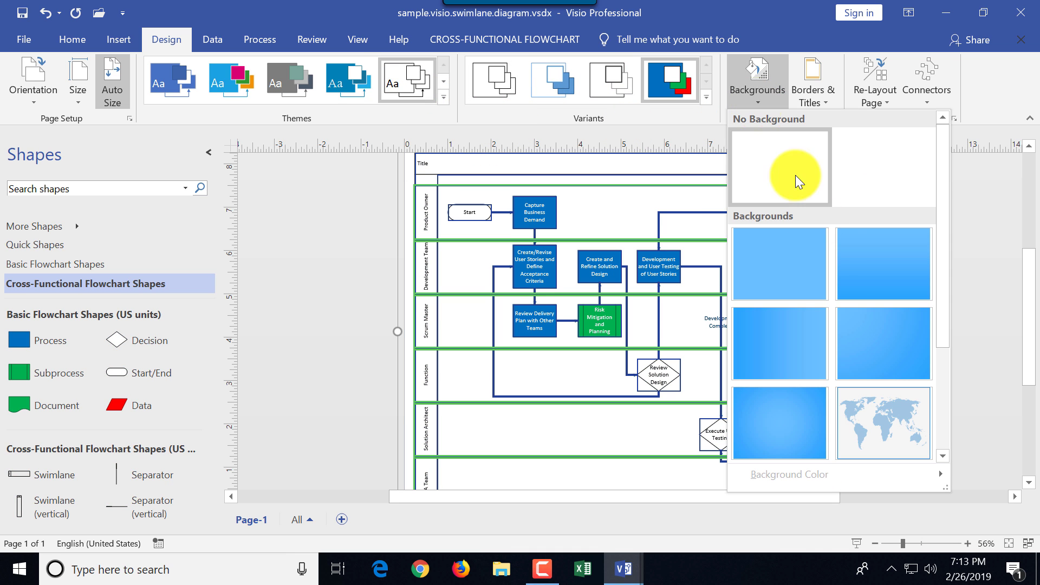
{"action": "left_click", "coordinate": [887, 421]}
{"action": "left_click", "coordinate": [758, 100]}
{"action": "left_click", "coordinate": [861, 351]}
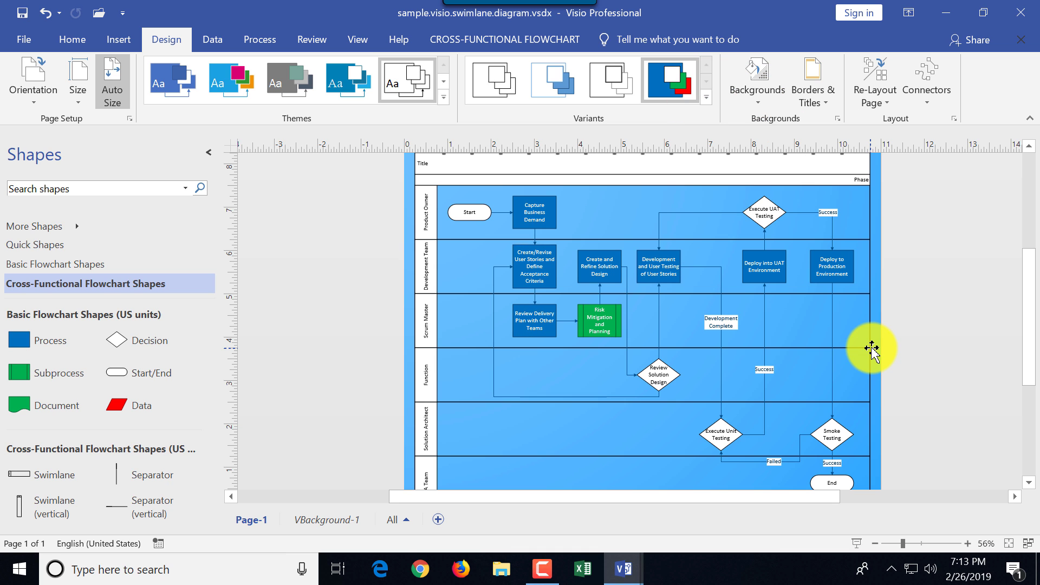
{"action": "left_click", "coordinate": [753, 101]}
{"action": "left_click", "coordinate": [761, 166]}
Apply the multicoloured theme, compare its colour variants, and choose the one with magenta lane headers and blue processes.
{"action": "left_click", "coordinate": [233, 87]}
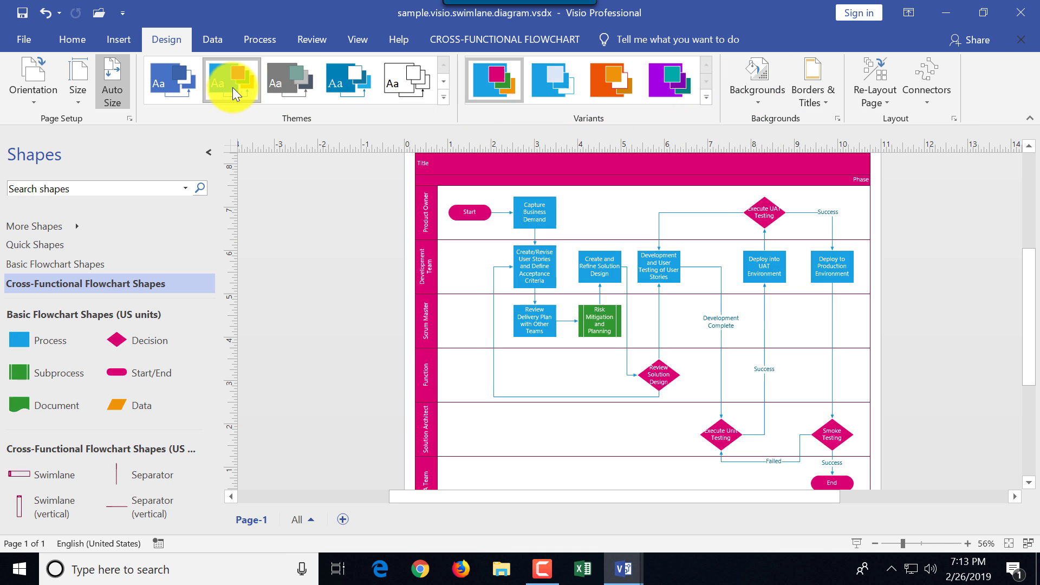
{"action": "left_click", "coordinate": [548, 86]}
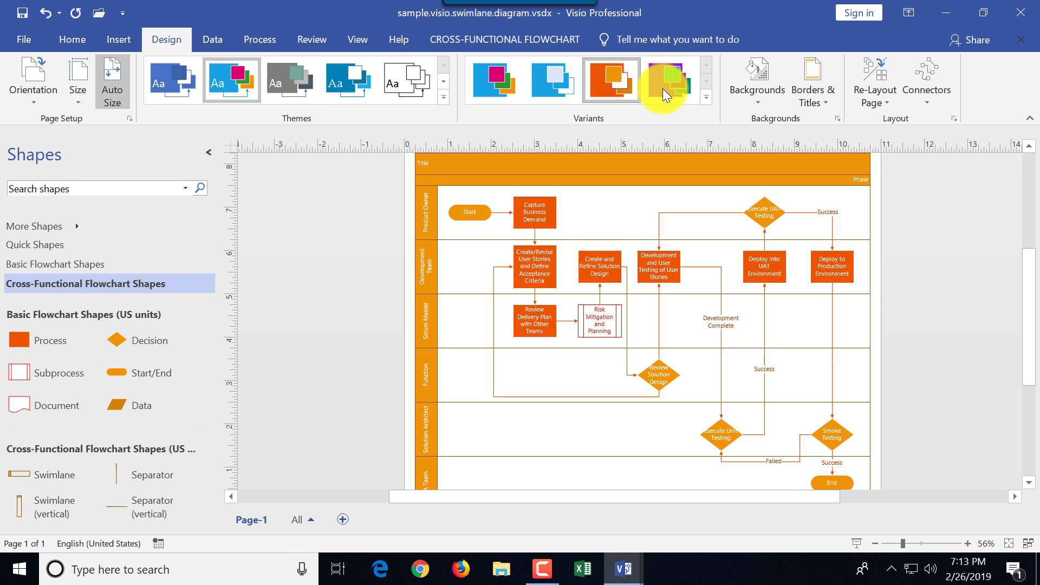
{"action": "left_click", "coordinate": [493, 80]}
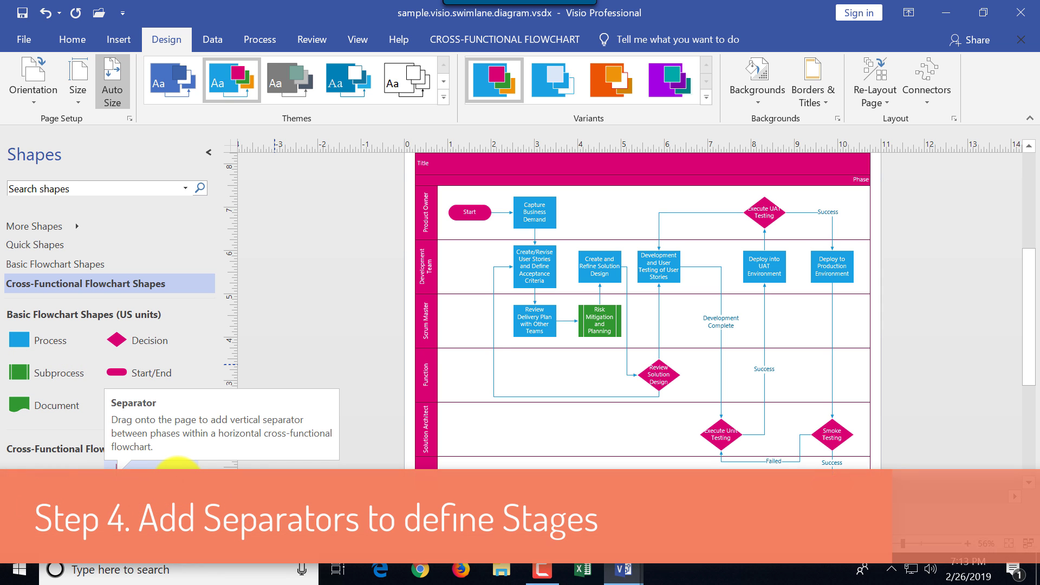
Place a phase separator between Start and Capture Business Demand and label the first phase Preparation.
{"action": "left_click_drag", "start_coordinate": [178, 484], "coordinate": [502, 254]}
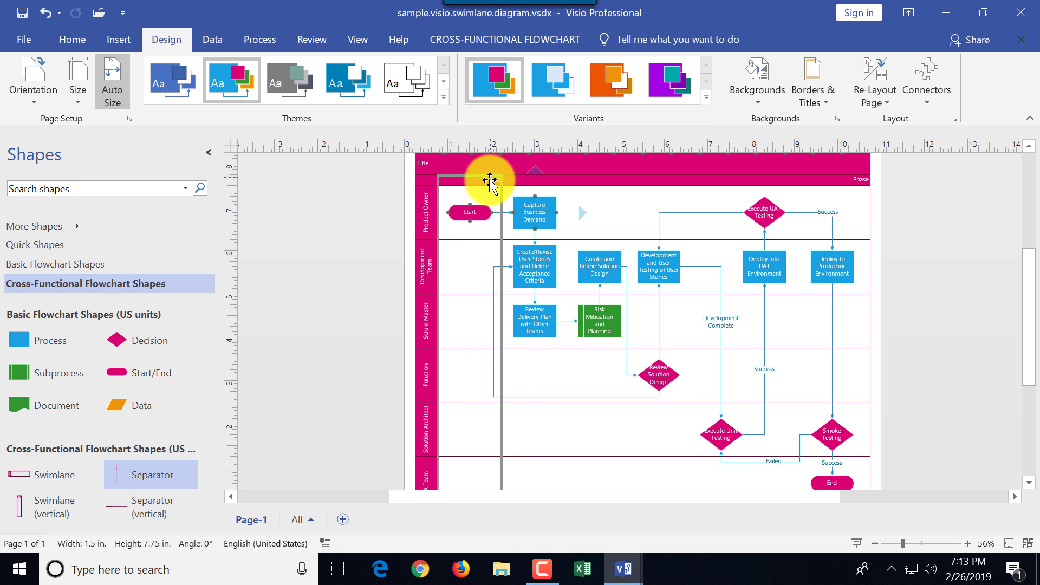
{"action": "double_click", "coordinate": [489, 181]}
{"action": "left_click", "coordinate": [833, 332]}
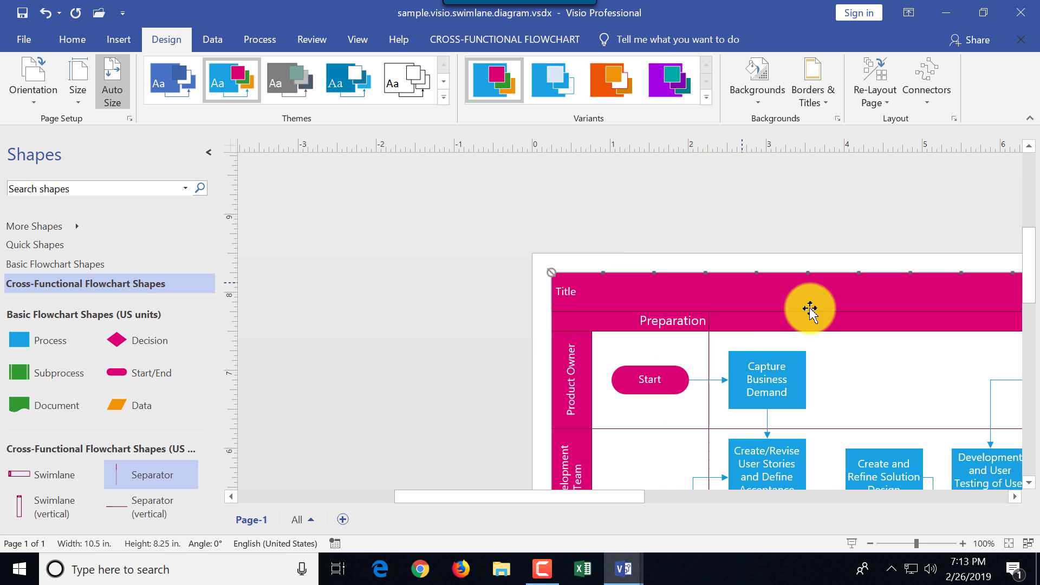
Place a second separator just after the Capture Business Demand column and label the phase Product Increment.
{"action": "scroll", "coordinate": [832, 332], "scroll_direction": "down", "scroll_amount": 1}
{"action": "left_click_drag", "start_coordinate": [161, 466], "coordinate": [846, 394]}
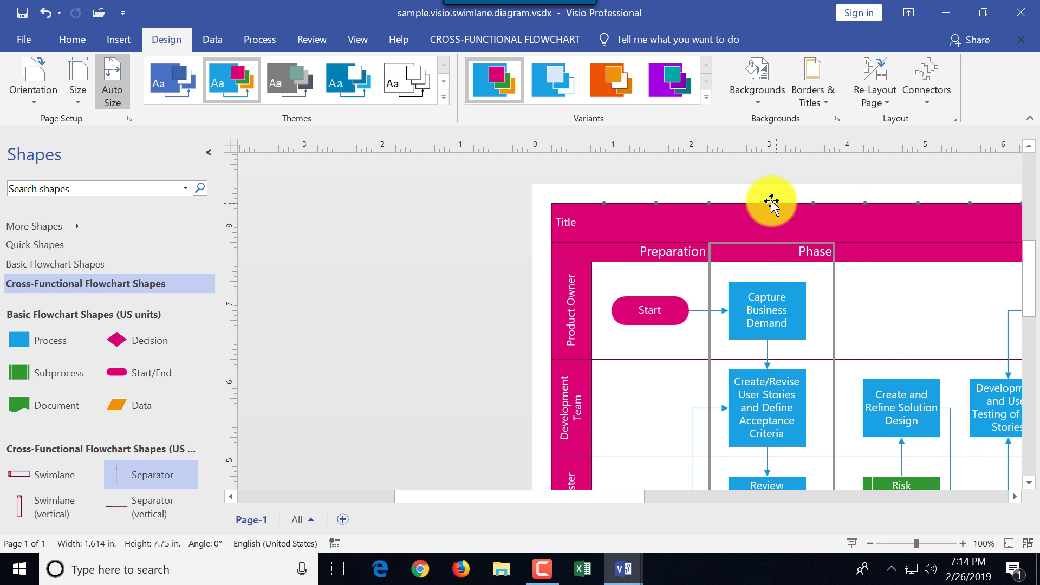
{"action": "double_click", "coordinate": [845, 259]}
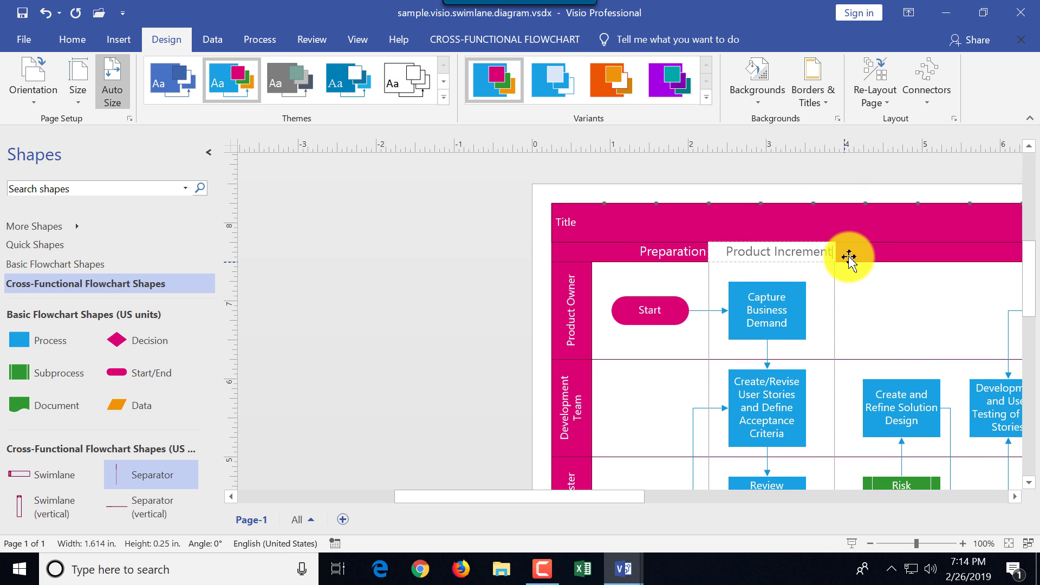
{"action": "left_click", "coordinate": [871, 230]}
Place a third separator just after the Create and Refine Solution Design column and label the phase Architecture.
{"action": "mouse_move", "coordinate": [1025, 305]}
{"action": "left_mouse_down"}
{"action": "mouse_move", "coordinate": [1026, 325]}
{"action": "mouse_move", "coordinate": [1026, 314]}
{"action": "left_mouse_up"}
{"action": "left_click_drag", "start_coordinate": [640, 496], "coordinate": [676, 495]}
{"action": "left_click_drag", "start_coordinate": [154, 471], "coordinate": [844, 355]}
{"action": "left_click", "coordinate": [895, 271]}
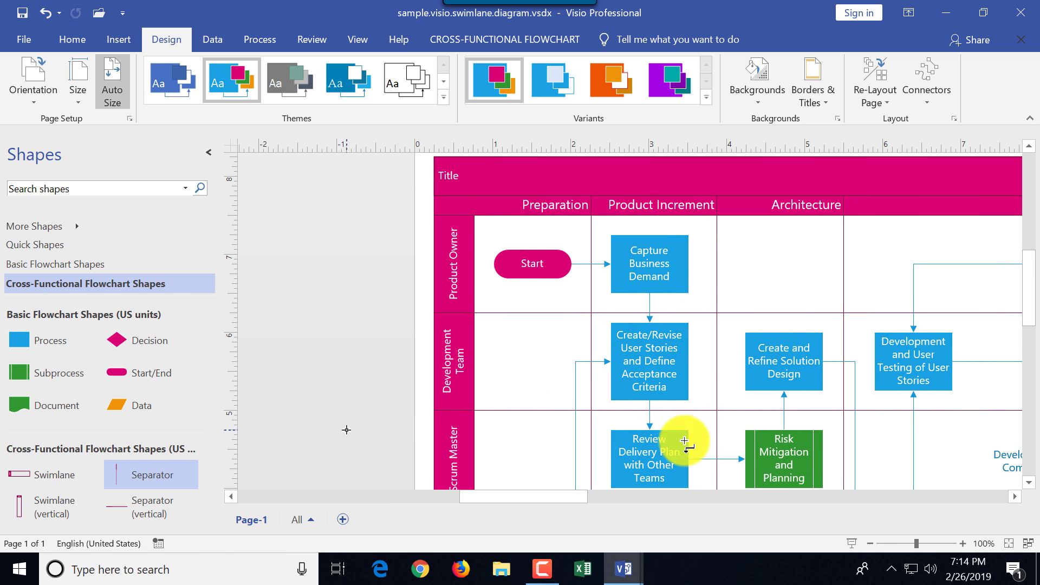
Place a separator just before the Deploy into UAT Environment column and label the phase it closes Unit Testing.
{"action": "left_click_drag", "start_coordinate": [570, 496], "coordinate": [606, 496]}
{"action": "left_click_drag", "start_coordinate": [146, 476], "coordinate": [822, 355]}
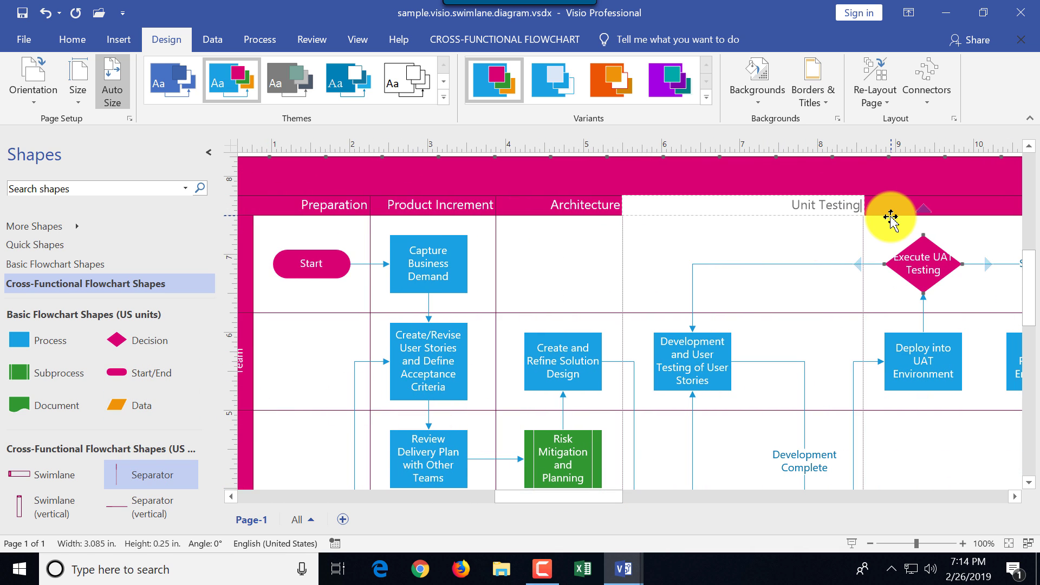
Place a separator just before the Deploy to Production Environment column, label that phase UAT, and label the last phase Production Deployment.
{"action": "left_click_drag", "start_coordinate": [616, 498], "coordinate": [652, 502]}
{"action": "left_click_drag", "start_coordinate": [148, 475], "coordinate": [762, 354]}
{"action": "type", "text": "UAT"}
{"action": "left_click", "coordinate": [866, 209]}
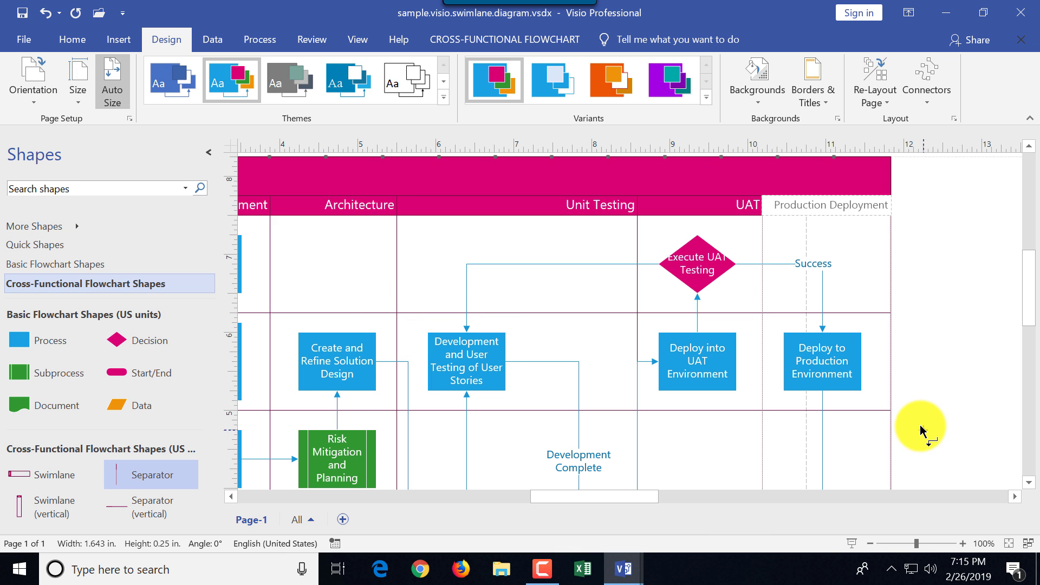
Replace the flowchart's placeholder title with one beginning "Simple Flowchart release" and look over the diagram.
{"action": "left_click", "coordinate": [869, 542]}
{"action": "left_click", "coordinate": [870, 542]}
{"action": "scroll", "coordinate": [622, 353], "scroll_direction": "down", "scroll_amount": 4}
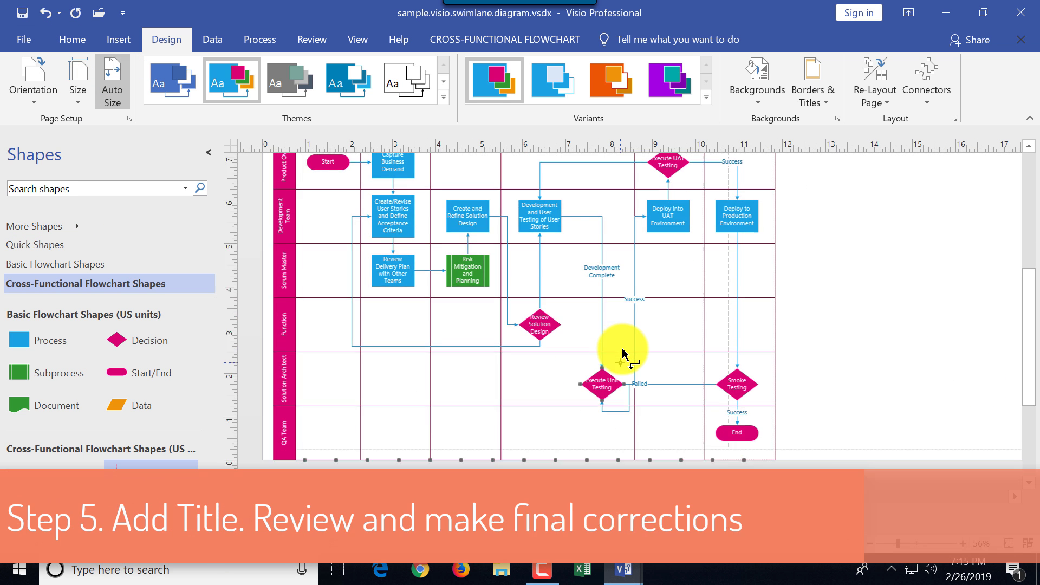
{"action": "scroll", "coordinate": [622, 349], "scroll_direction": "up", "scroll_amount": 2}
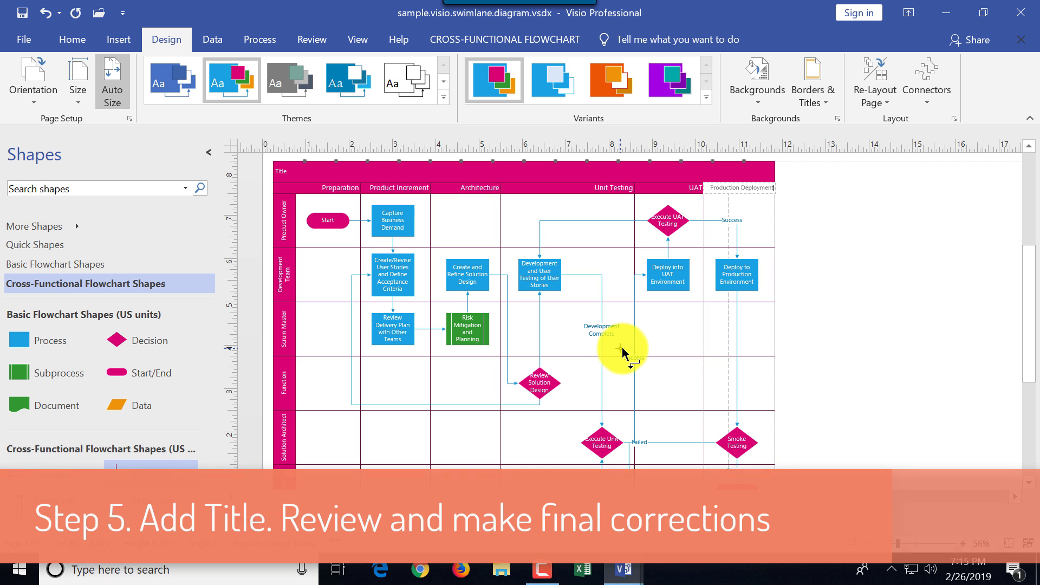
{"action": "scroll", "coordinate": [623, 352], "scroll_direction": "down", "scroll_amount": 1}
{"action": "scroll", "coordinate": [622, 355], "scroll_direction": "up", "scroll_amount": 1}
{"action": "double_click", "coordinate": [283, 169]}
{"action": "left_click_drag", "start_coordinate": [565, 497], "coordinate": [519, 496]}
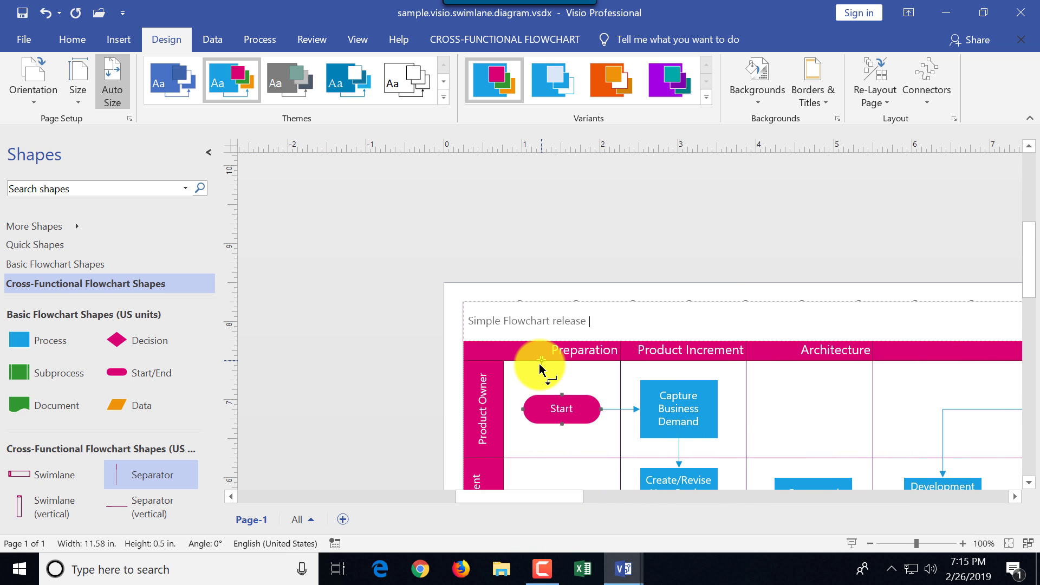
{"action": "left_click", "coordinate": [663, 244]}
{"action": "scroll", "coordinate": [683, 332], "scroll_direction": "down", "scroll_amount": 2}
{"action": "scroll", "coordinate": [683, 331], "scroll_direction": "up", "scroll_amount": 2}
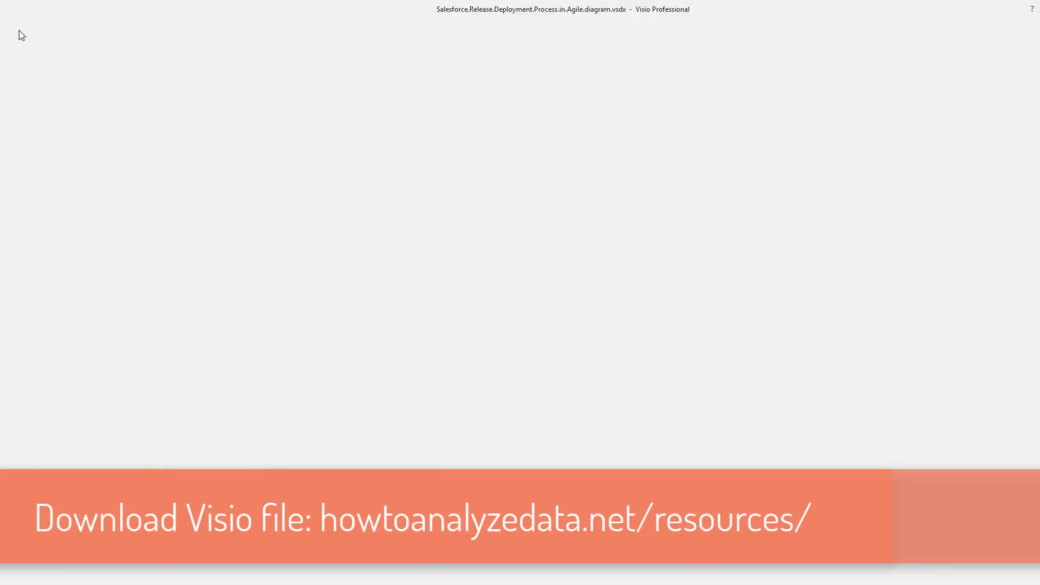
Start saving a copy of the diagram on this computer, naming it Salesforce.Release.Deployment.Process.in.Agile.diagram.v1.1.vsdx.
{"action": "left_click", "coordinate": [21, 34]}
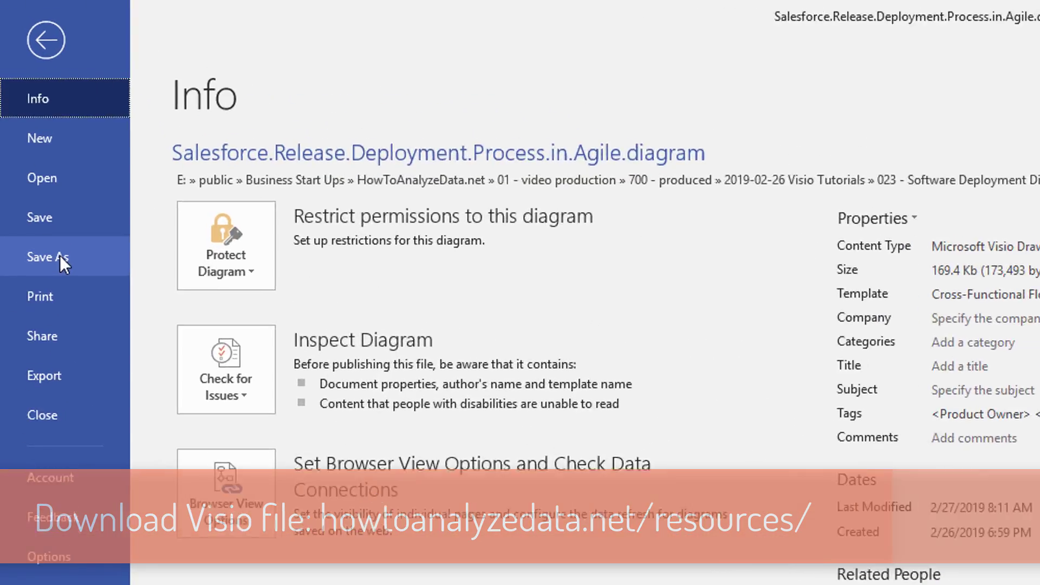
{"action": "left_click", "coordinate": [60, 259]}
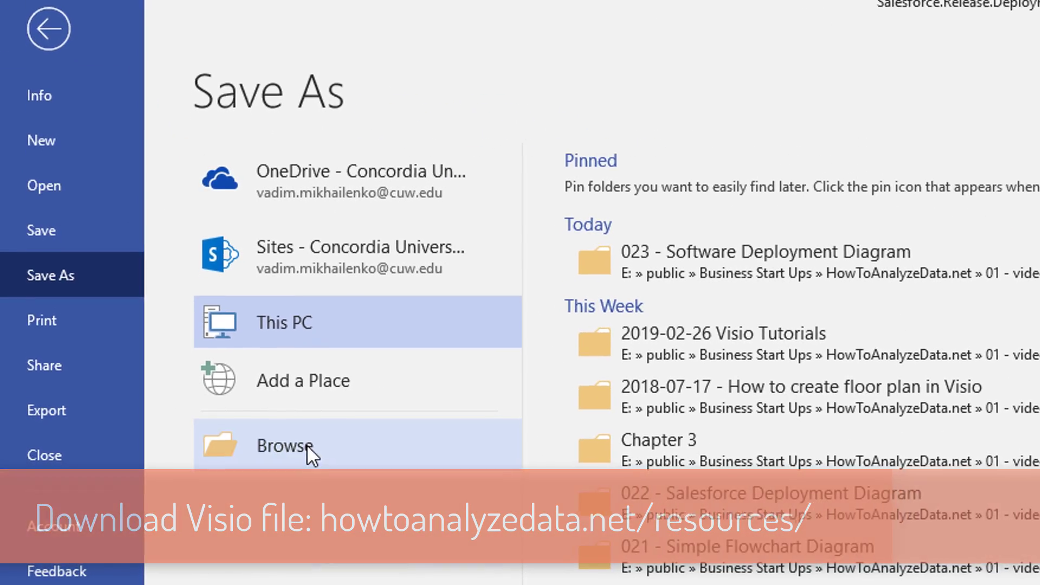
{"action": "left_click", "coordinate": [307, 445]}
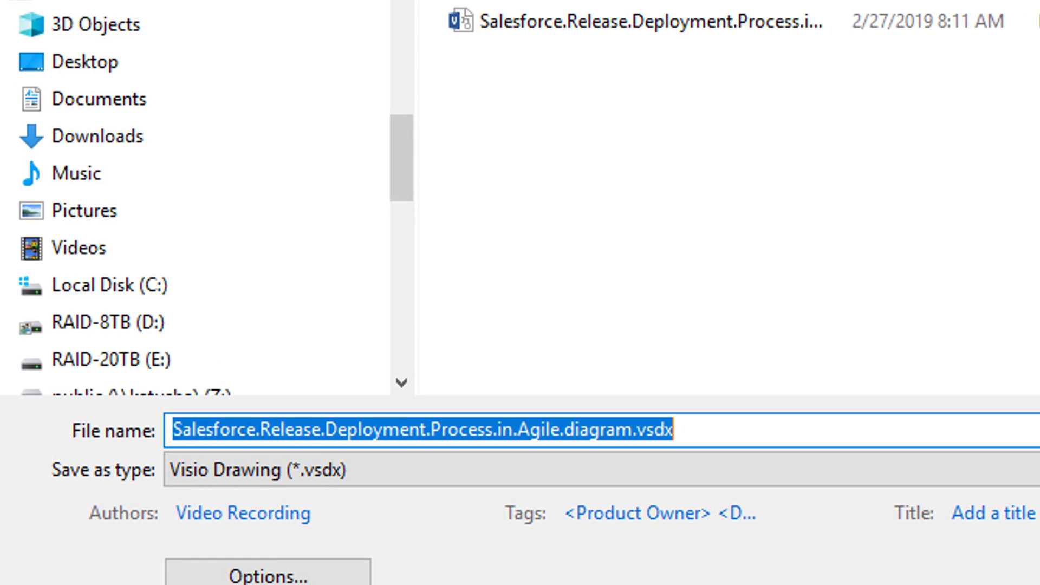
{"action": "left_click", "coordinate": [650, 422]}
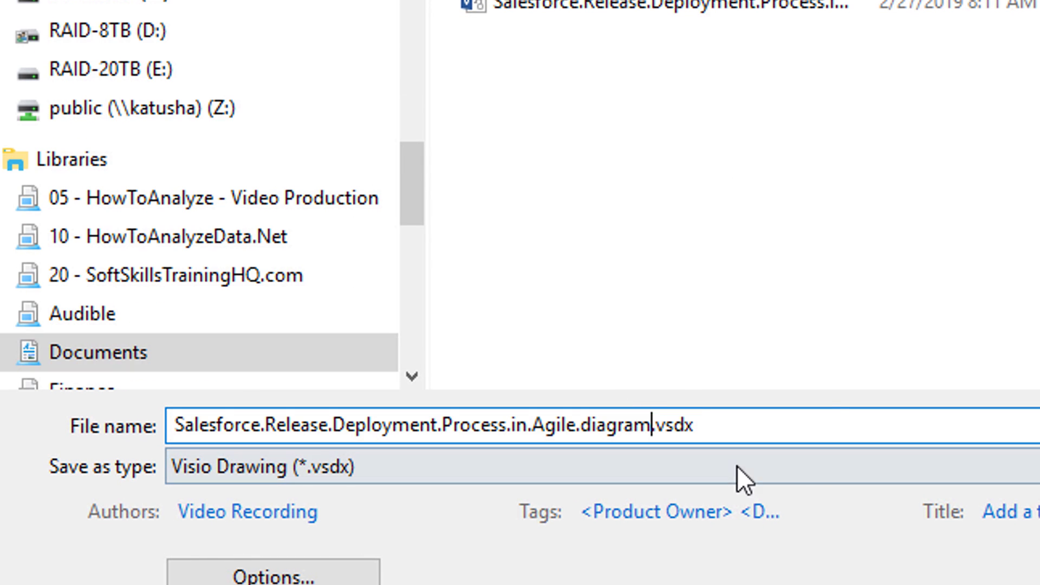
{"action": "type", "text": ".v1,.v"}
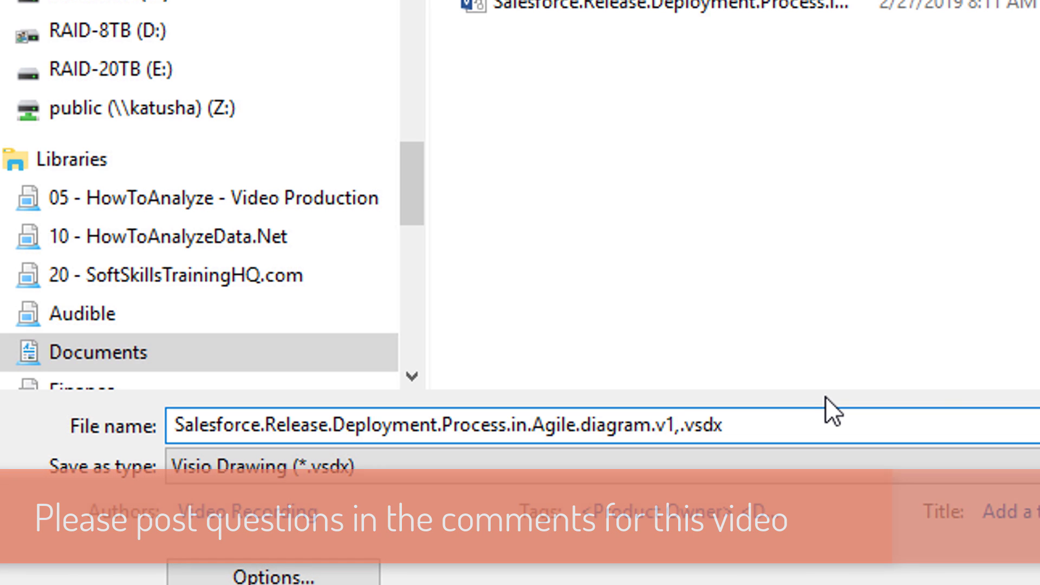
{"action": "type", "text": "1"}
{"action": "key", "text": "BackSpace"}
{"action": "key", "text": "BackSpace"}
{"action": "type", "text": ".1"}
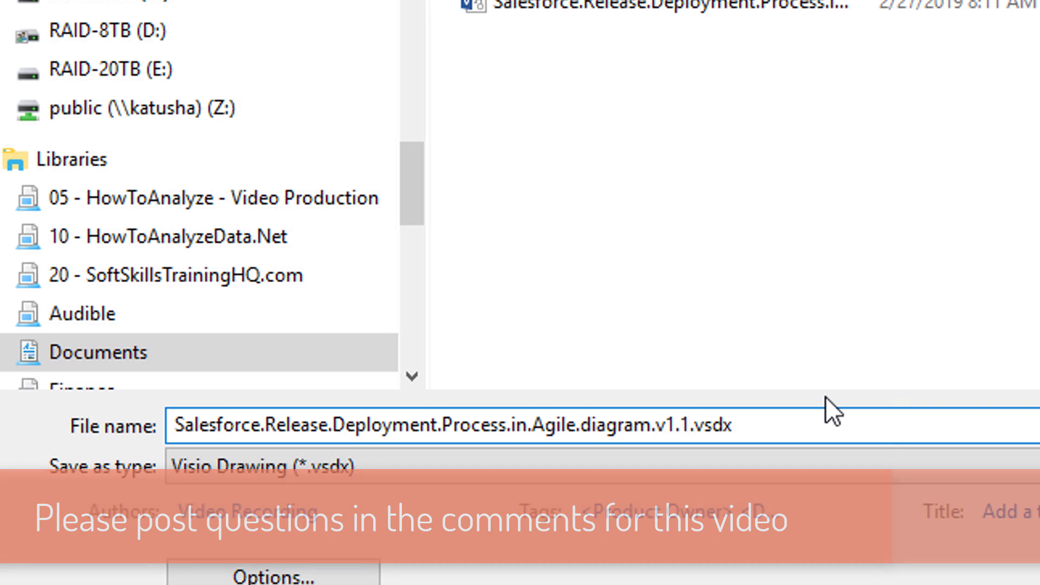